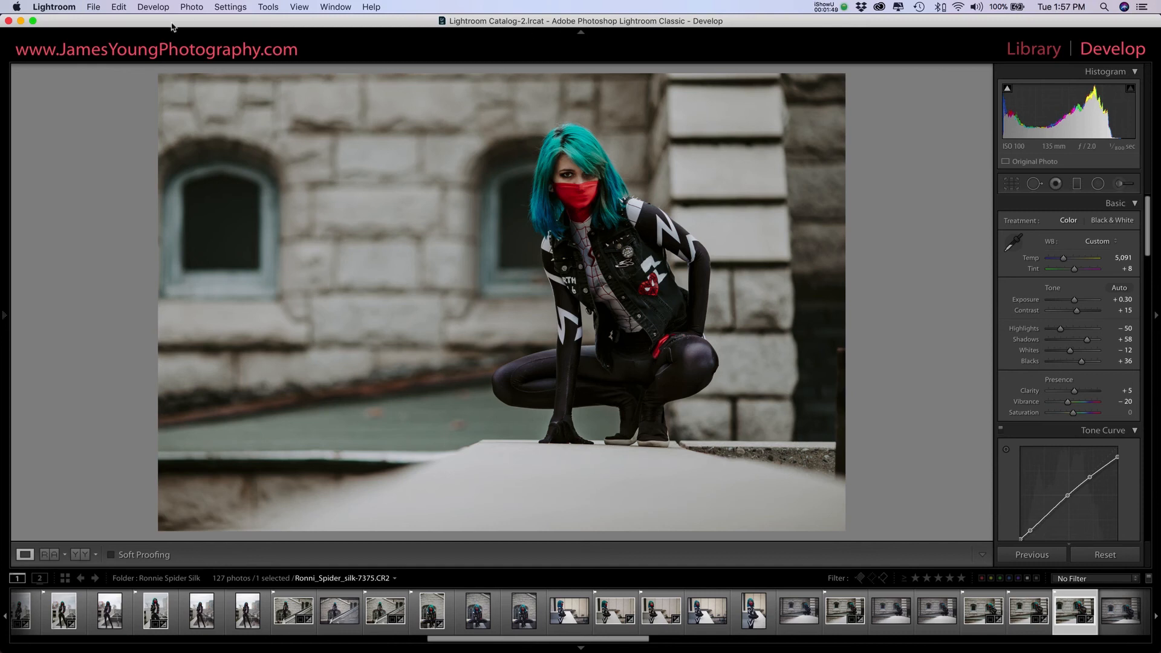
Step: Open the Watermark Editor and move its window higher over the photo
{"action": "left_click", "coordinate": [70, 8]}
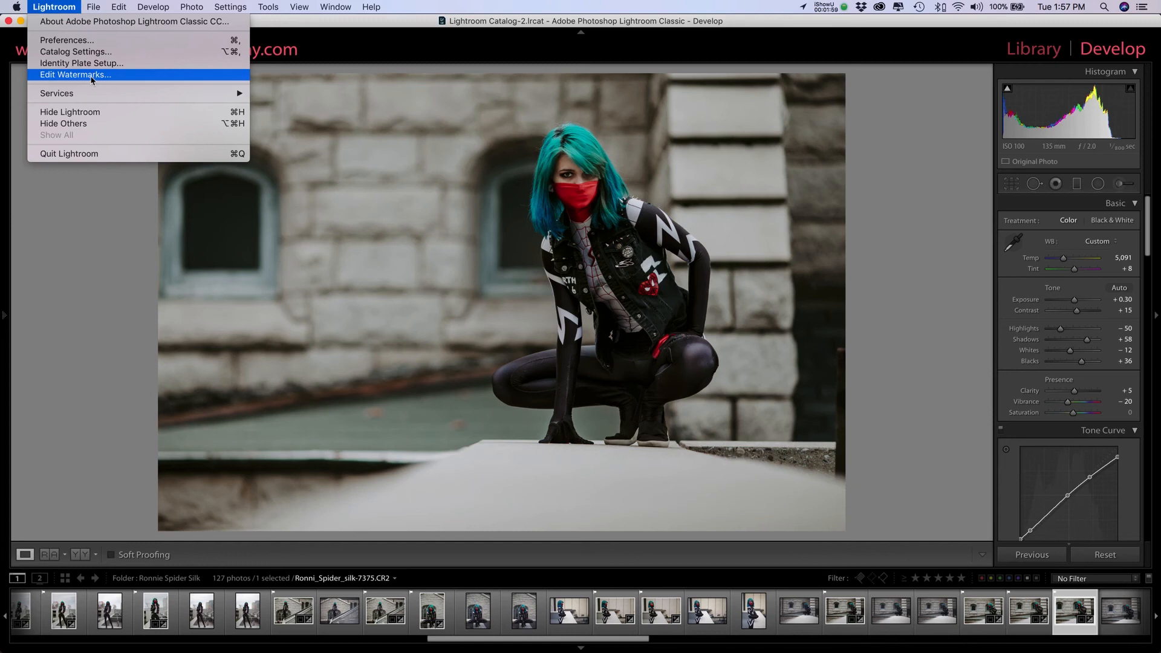
{"action": "left_click", "coordinate": [91, 77]}
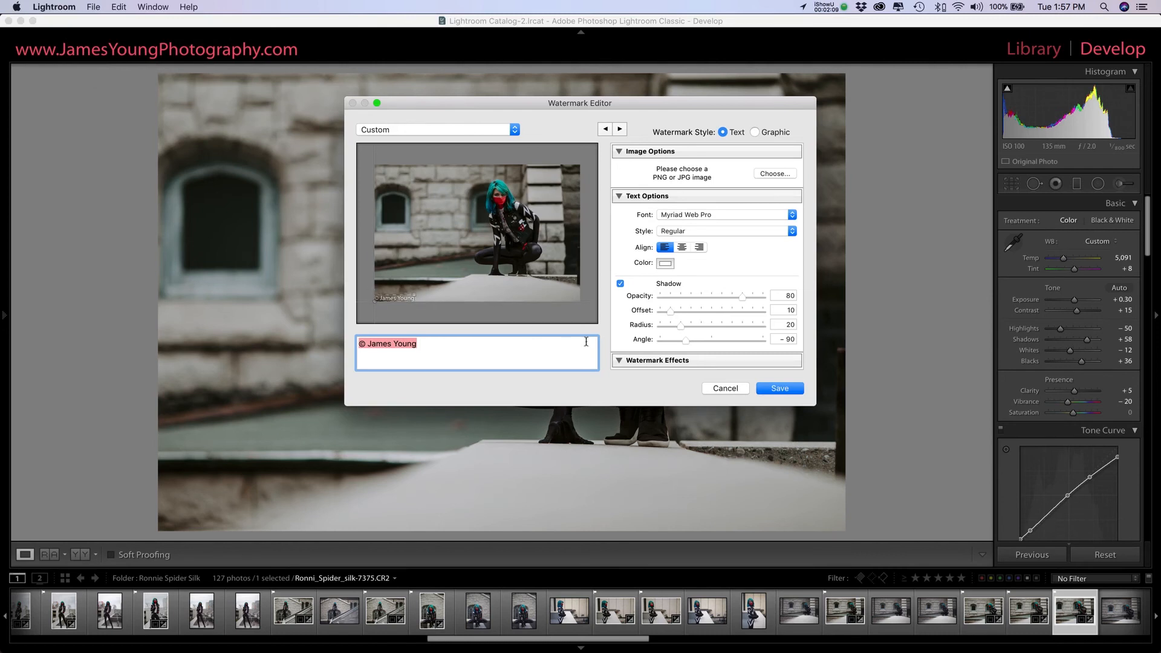
{"action": "left_click_drag", "start_coordinate": [537, 105], "coordinate": [534, 38]}
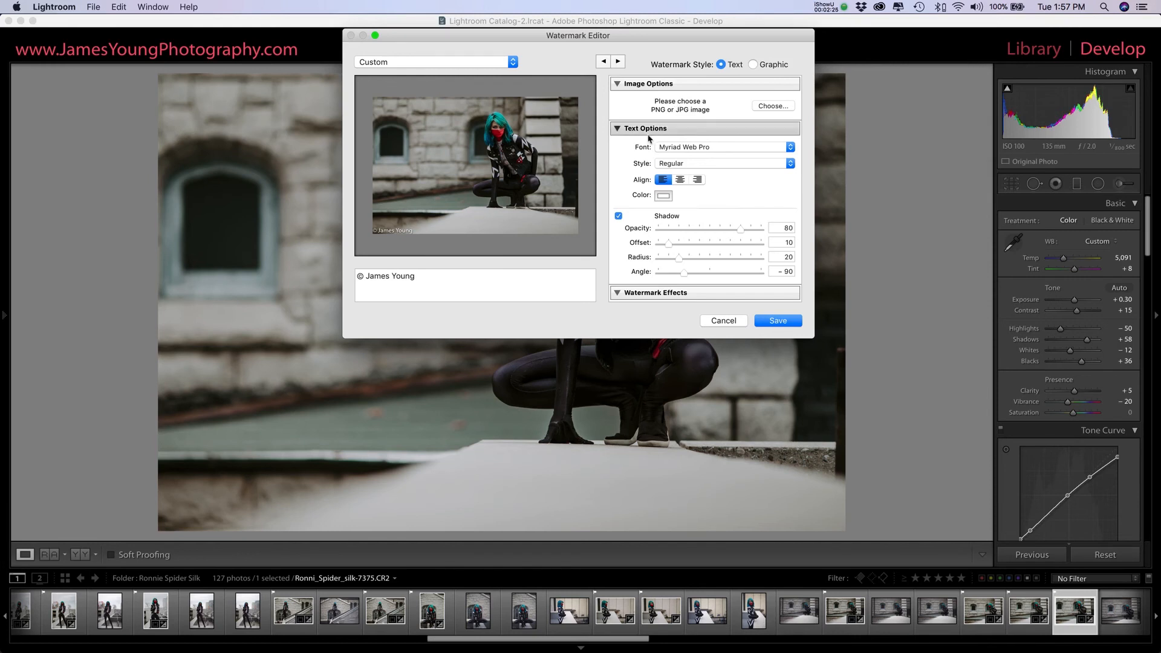
Step: Set the watermark text's font to Comic Sans MS and look at its available styles
{"action": "scroll", "coordinate": [650, 137], "scroll_direction": "down", "scroll_amount": 2}
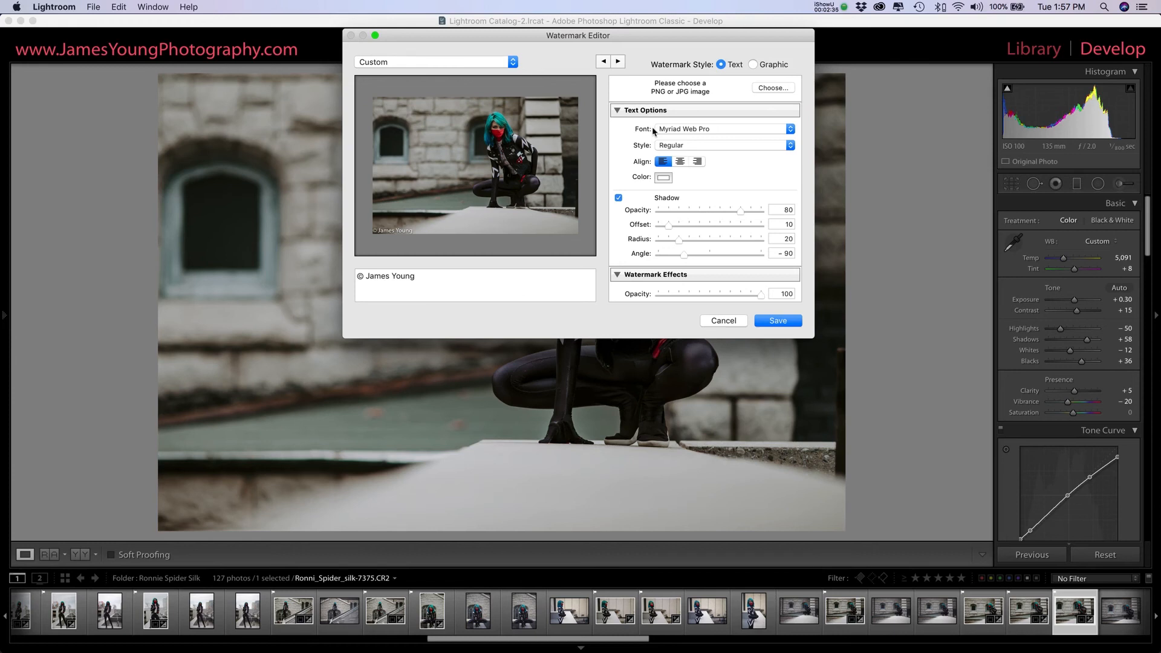
{"action": "left_click", "coordinate": [683, 133]}
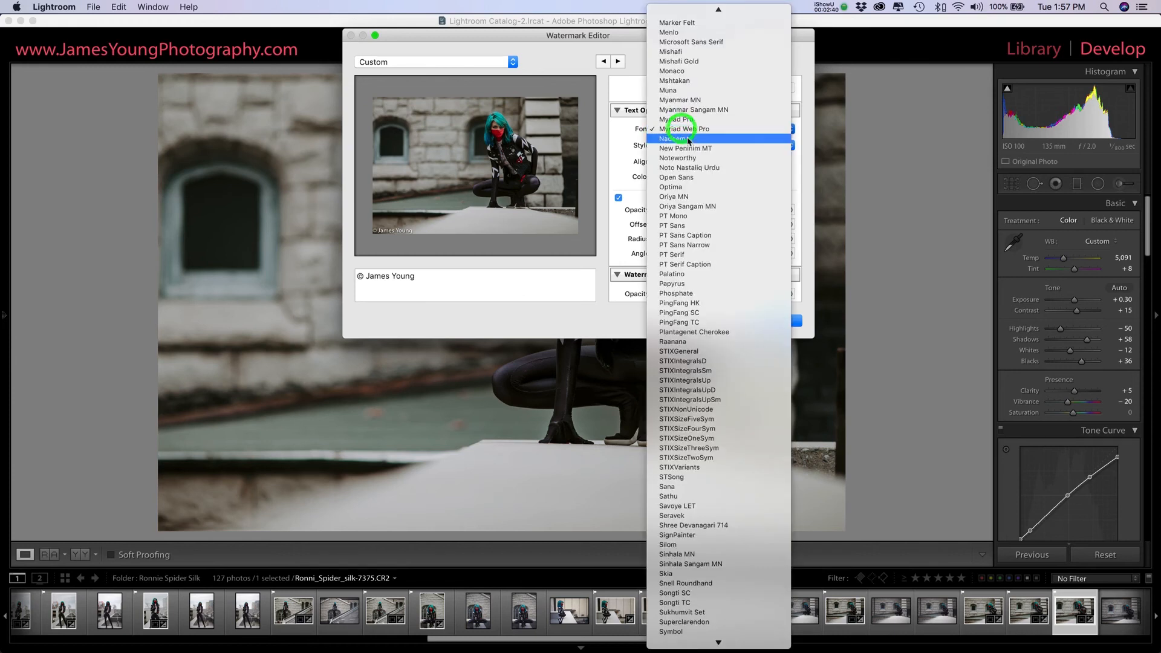
{"action": "scroll", "coordinate": [693, 165], "scroll_direction": "up", "scroll_amount": 10}
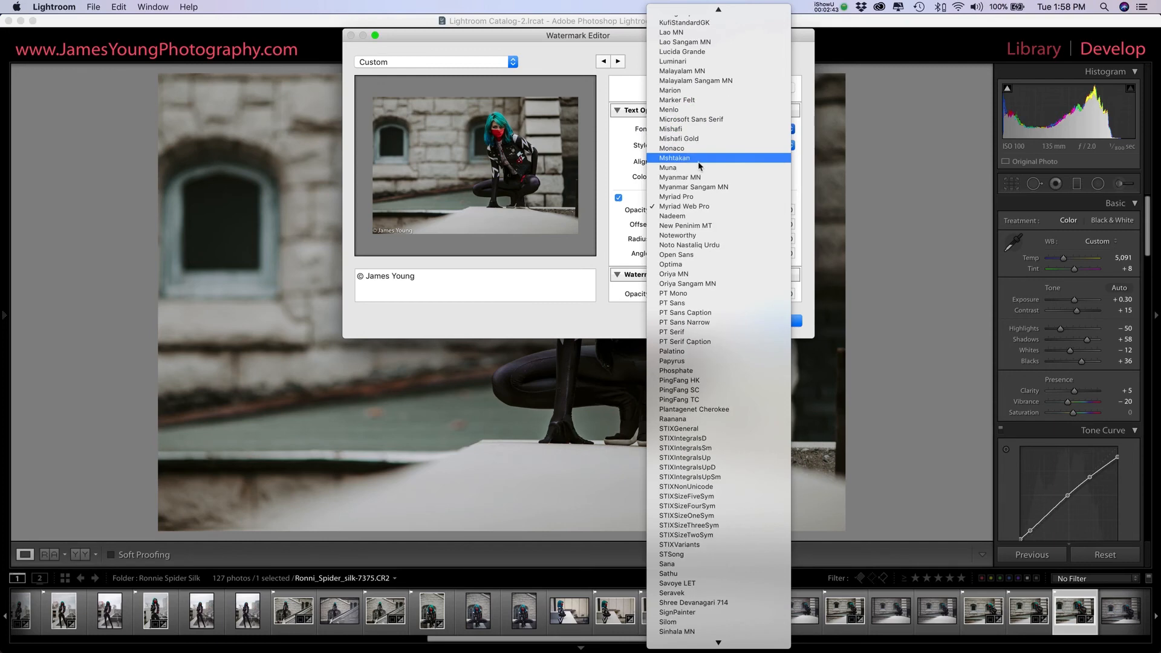
{"action": "scroll", "coordinate": [698, 164], "scroll_direction": "up", "scroll_amount": 20}
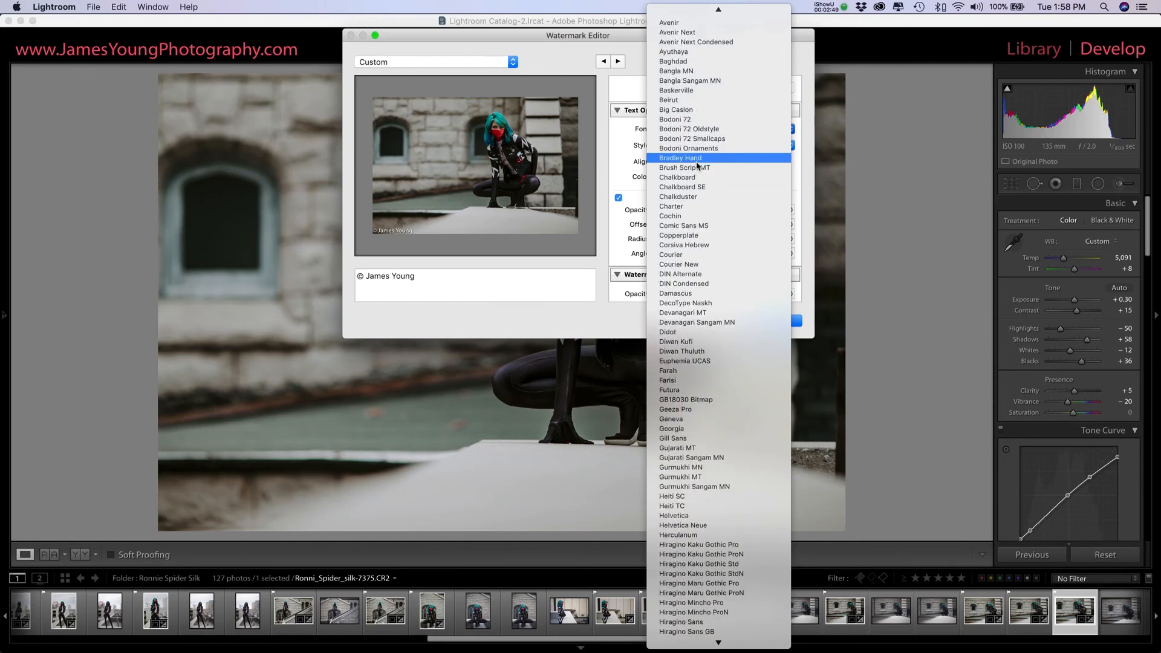
{"action": "left_click", "coordinate": [699, 229]}
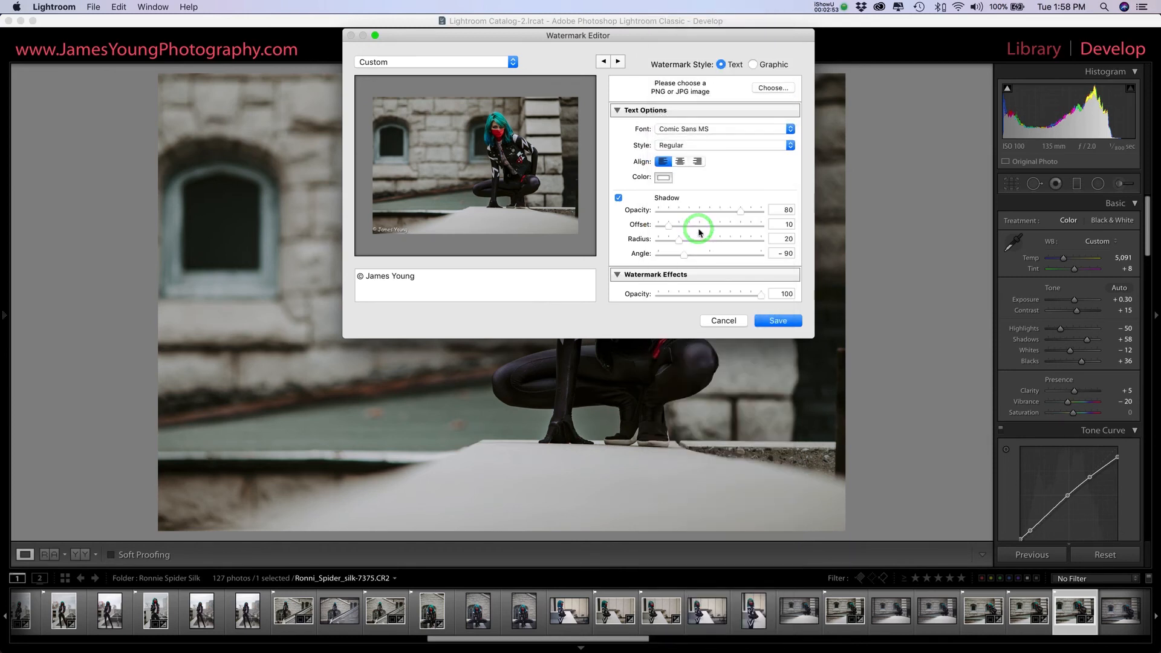
{"action": "left_click", "coordinate": [714, 149]}
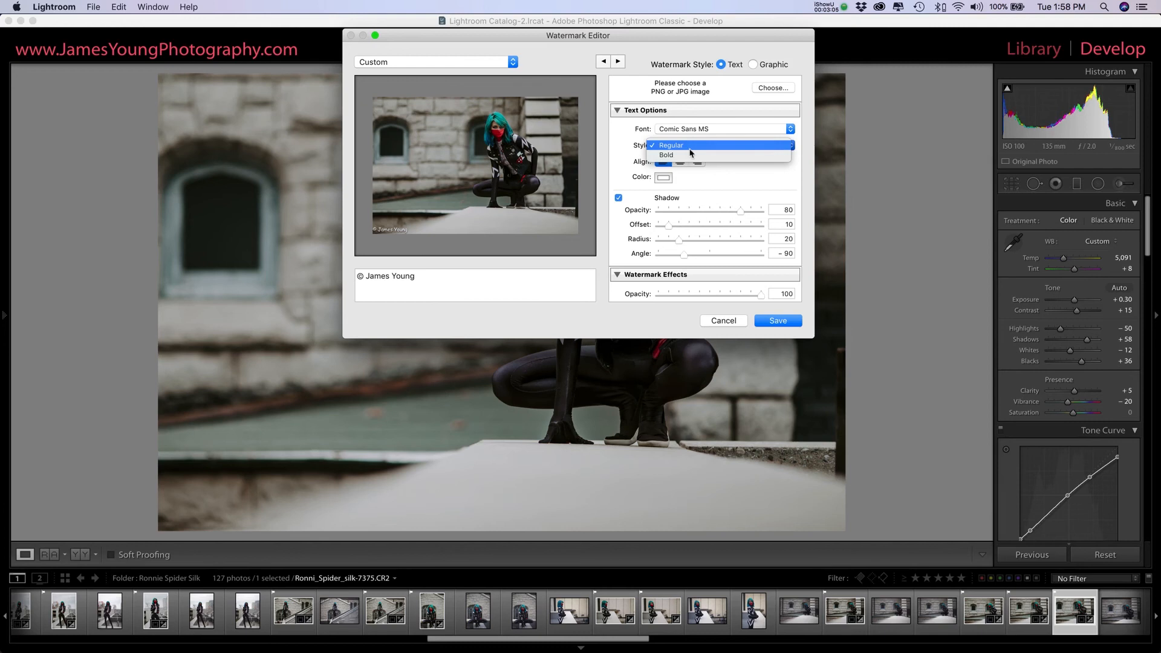
{"action": "left_click", "coordinate": [625, 145]}
Step: Try centre and right alignment on the watermark text, and return it to left alignment
{"action": "scroll", "coordinate": [659, 151], "scroll_direction": "down", "scroll_amount": 1}
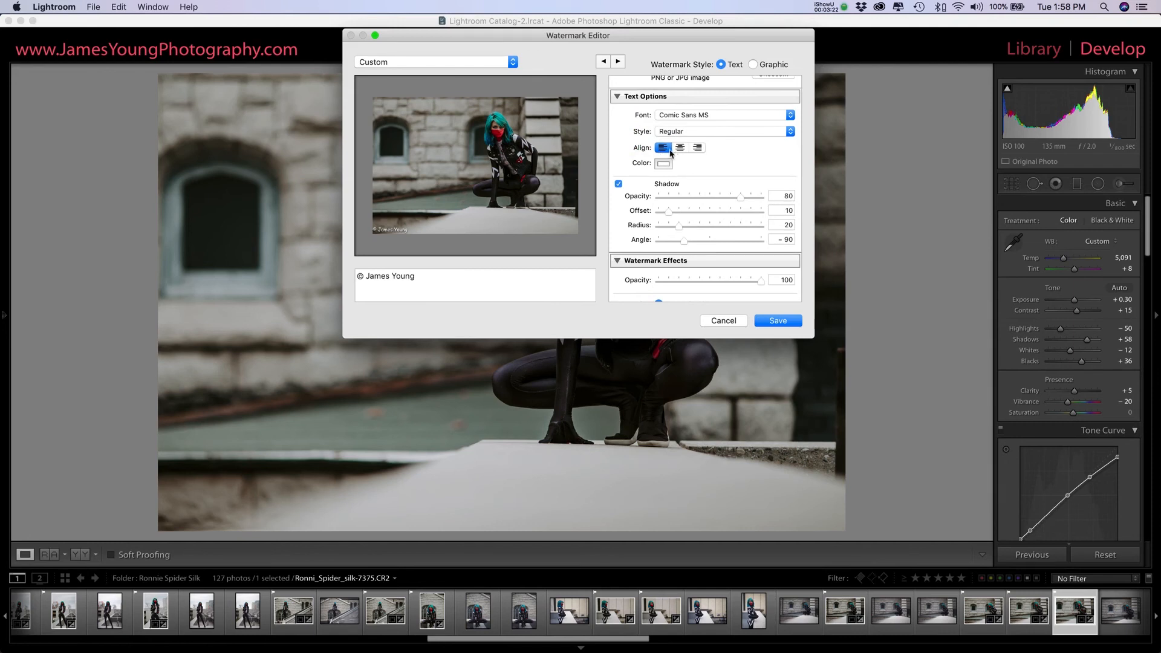
{"action": "left_click", "coordinate": [681, 150]}
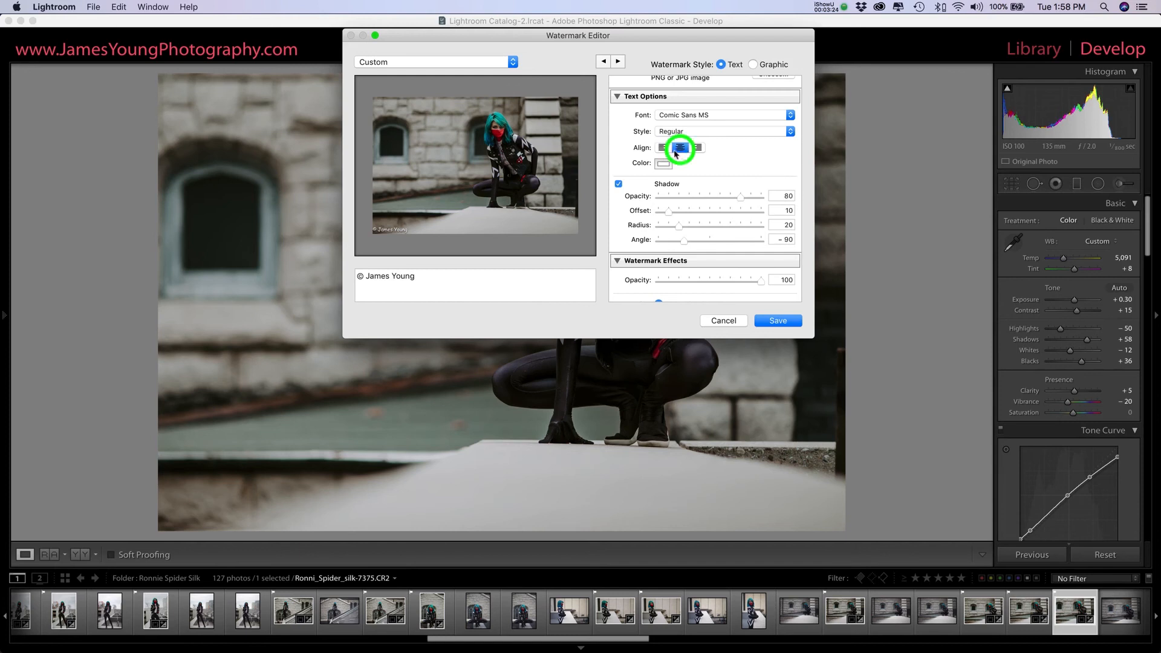
{"action": "left_click", "coordinate": [699, 150]}
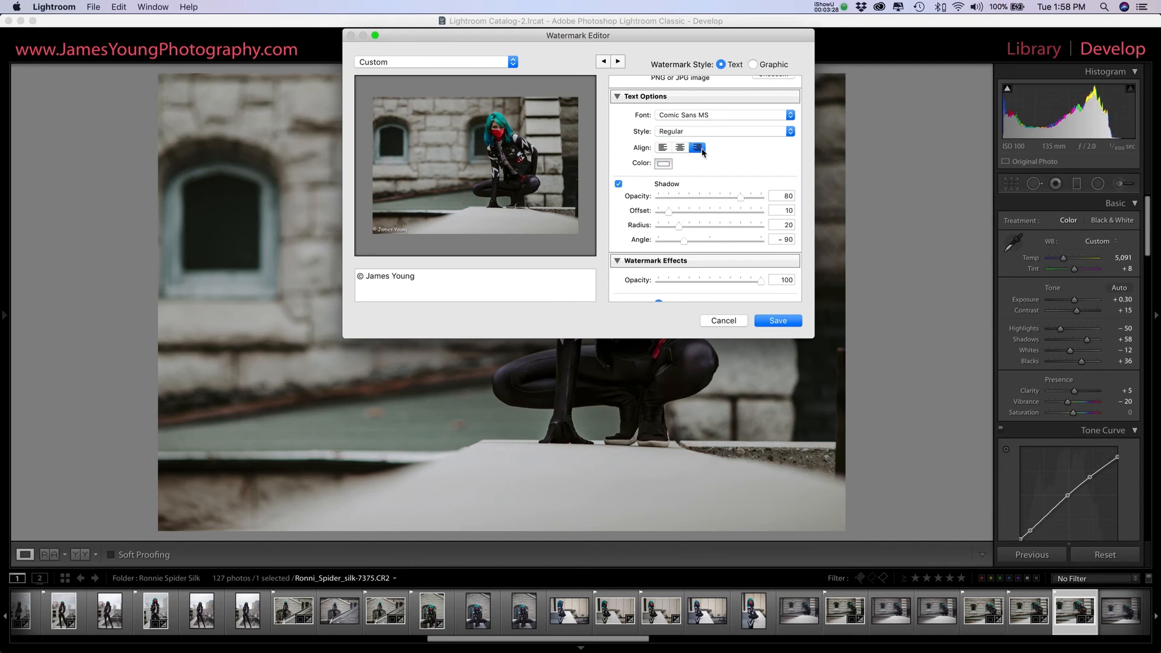
{"action": "left_click", "coordinate": [665, 149]}
Step: Try another text colour from the colour wheel, and restore white using the Grayscale Slider at 100% brightness
{"action": "left_click", "coordinate": [664, 164]}
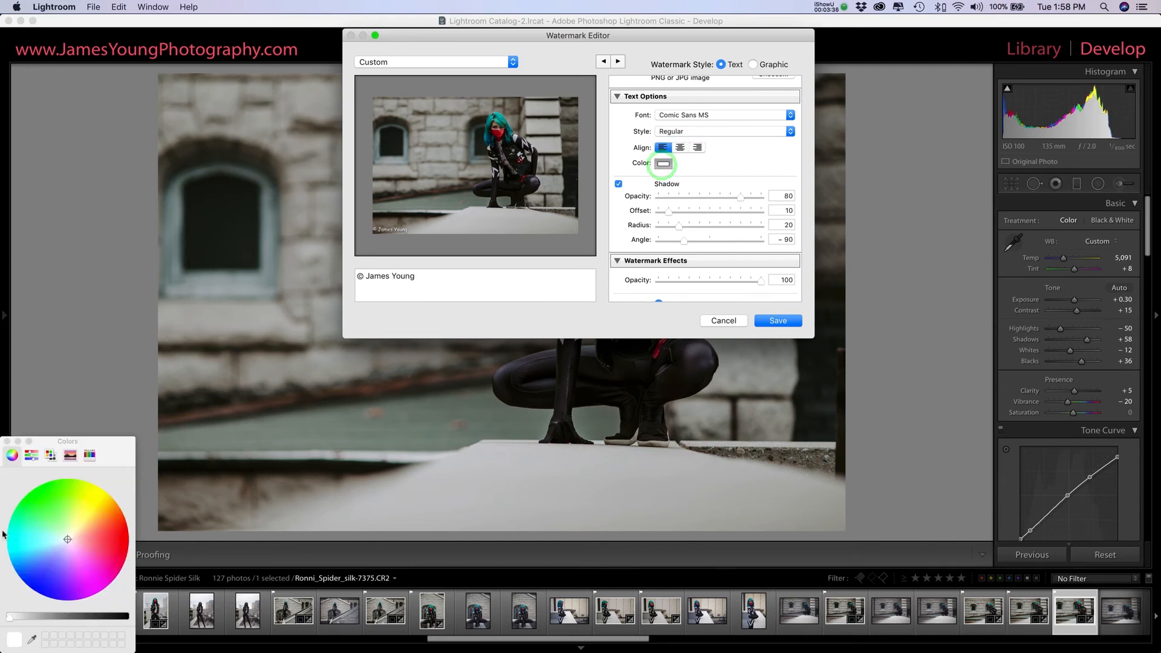
{"action": "left_click_drag", "start_coordinate": [113, 443], "coordinate": [805, 102]}
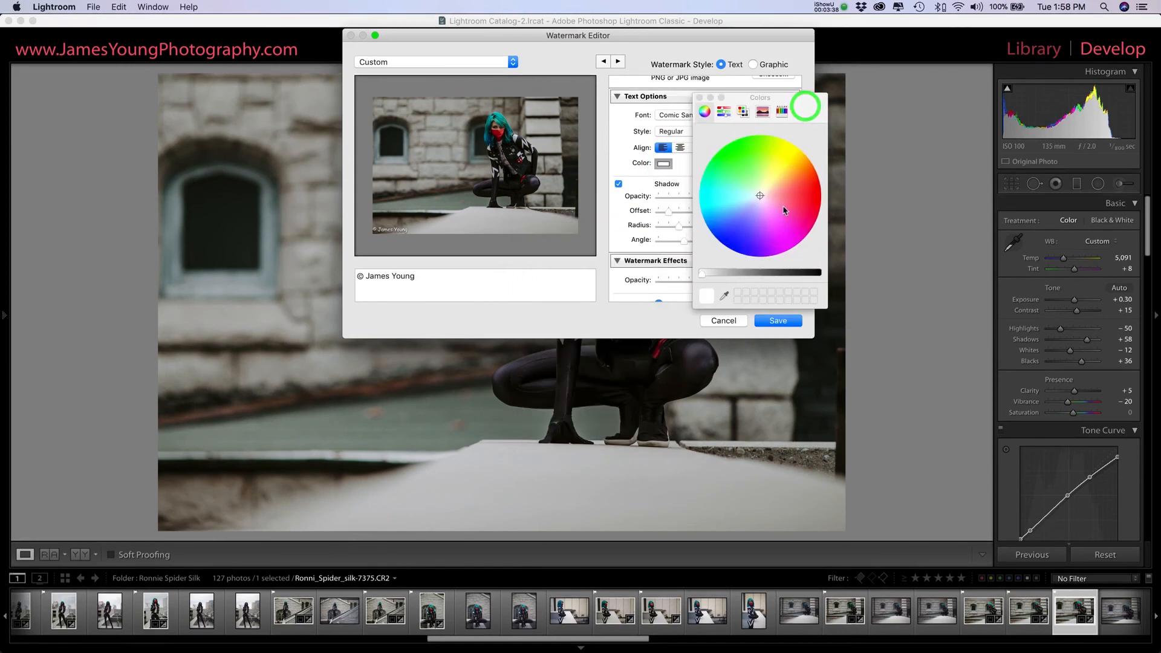
{"action": "left_click_drag", "start_coordinate": [784, 211], "coordinate": [760, 192]}
{"action": "left_click", "coordinate": [725, 114]}
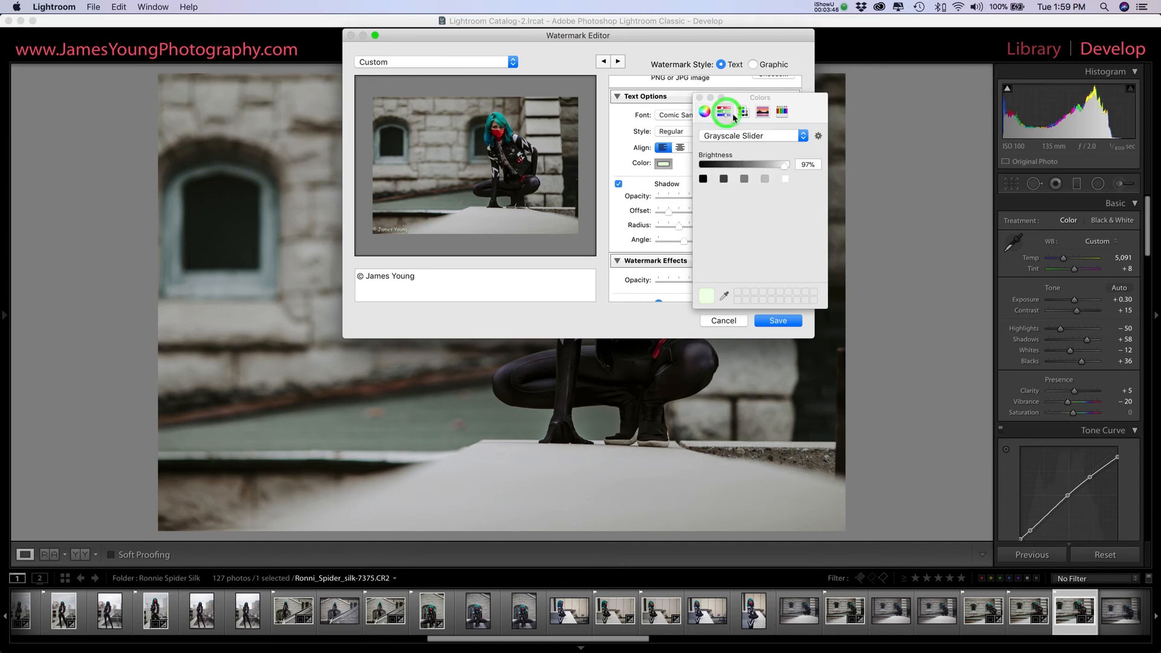
{"action": "left_click_drag", "start_coordinate": [785, 165], "coordinate": [838, 166]}
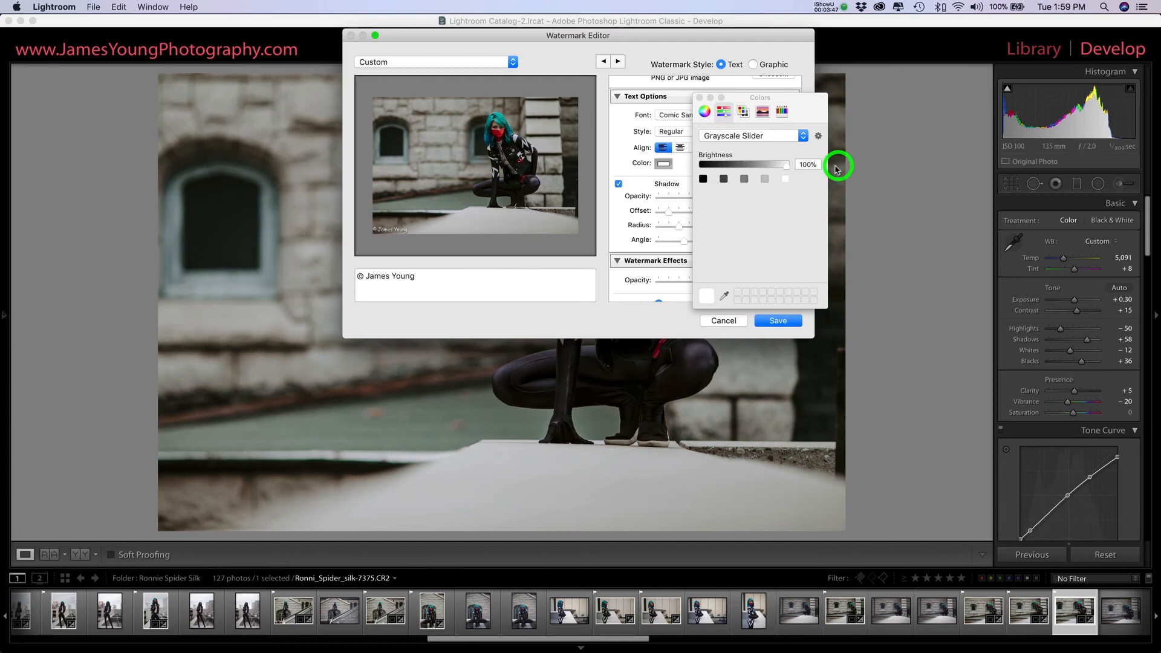
{"action": "left_click", "coordinate": [700, 99]}
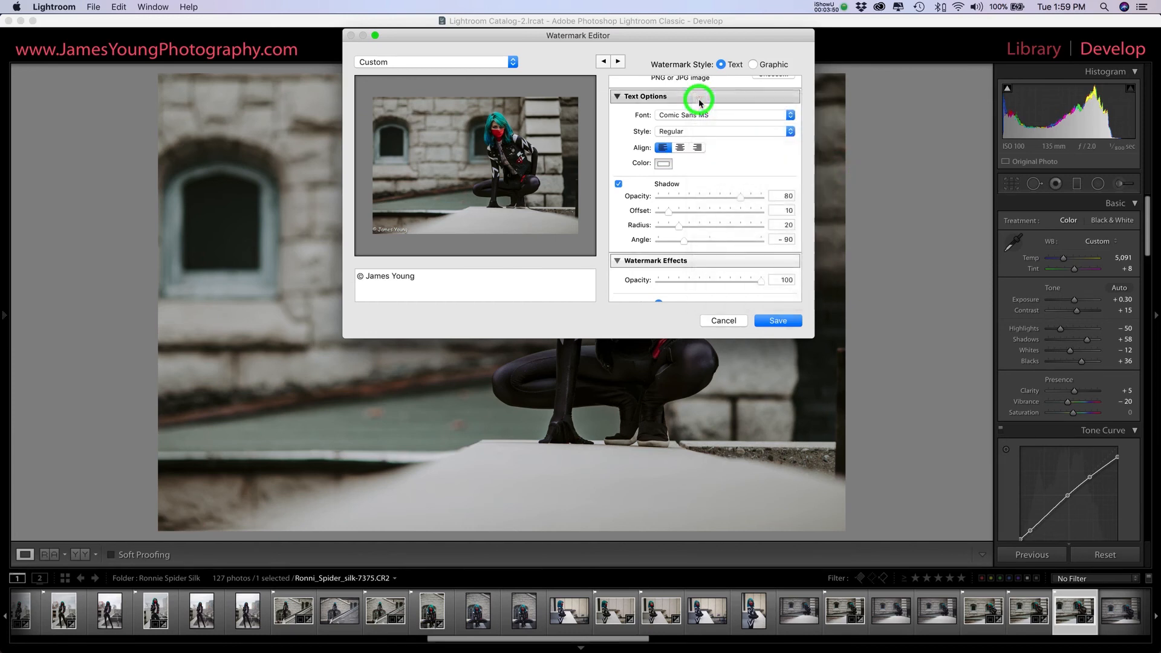
Step: Try out the watermark's shadow opacity, restore it to 80, and set the shadow offset to 7
{"action": "scroll", "coordinate": [702, 143], "scroll_direction": "down", "scroll_amount": 1}
{"action": "scroll", "coordinate": [703, 144], "scroll_direction": "down", "scroll_amount": 5}
{"action": "scroll", "coordinate": [705, 146], "scroll_direction": "up", "scroll_amount": 4}
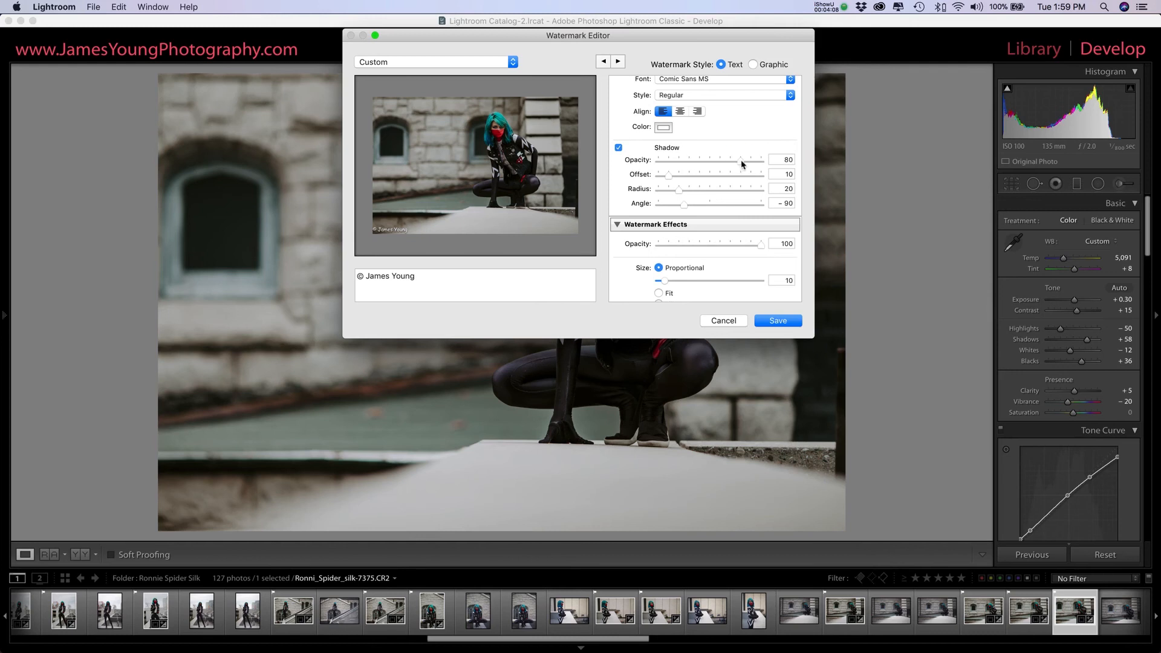
{"action": "left_click", "coordinate": [742, 161]}
{"action": "left_click_drag", "start_coordinate": [742, 161], "coordinate": [659, 162]}
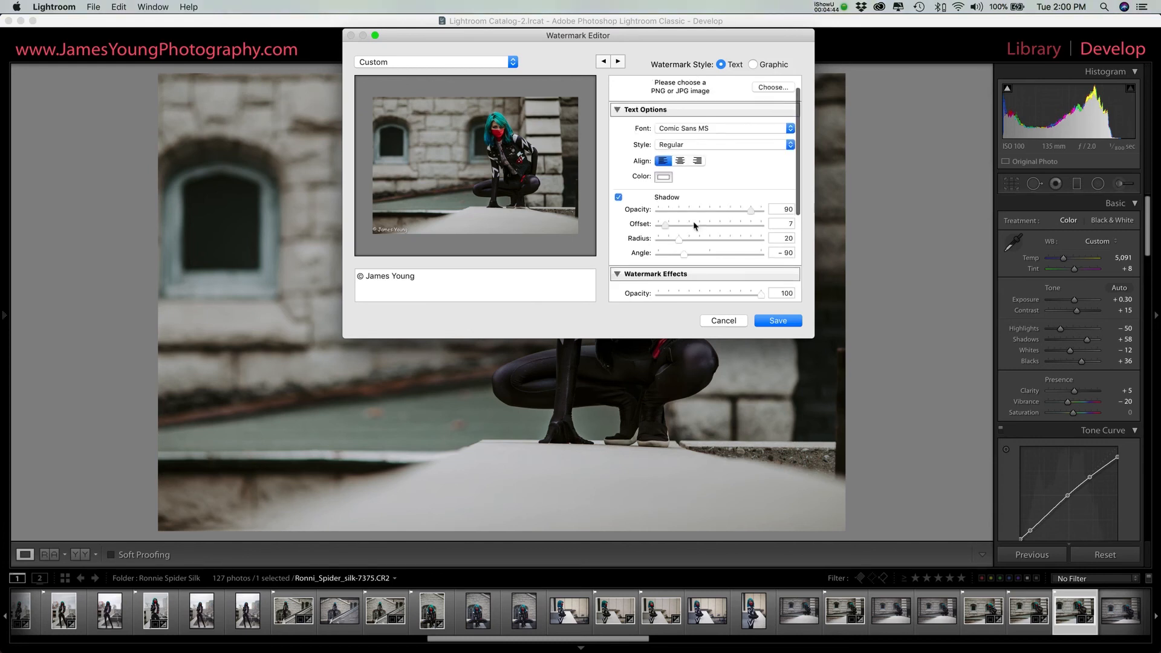
{"action": "scroll", "coordinate": [693, 220], "scroll_direction": "up", "scroll_amount": 3}
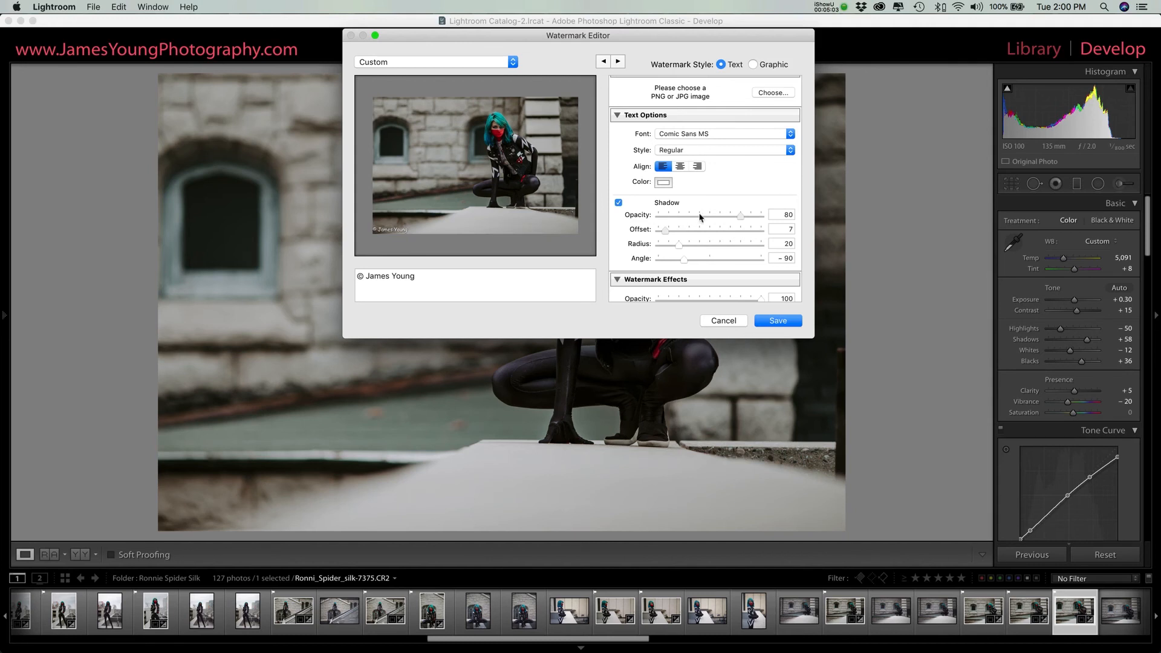
Step: Try the shadow opacity at its maximum and minimum, and return it to 80
{"action": "scroll", "coordinate": [695, 215], "scroll_direction": "down", "scroll_amount": 1}
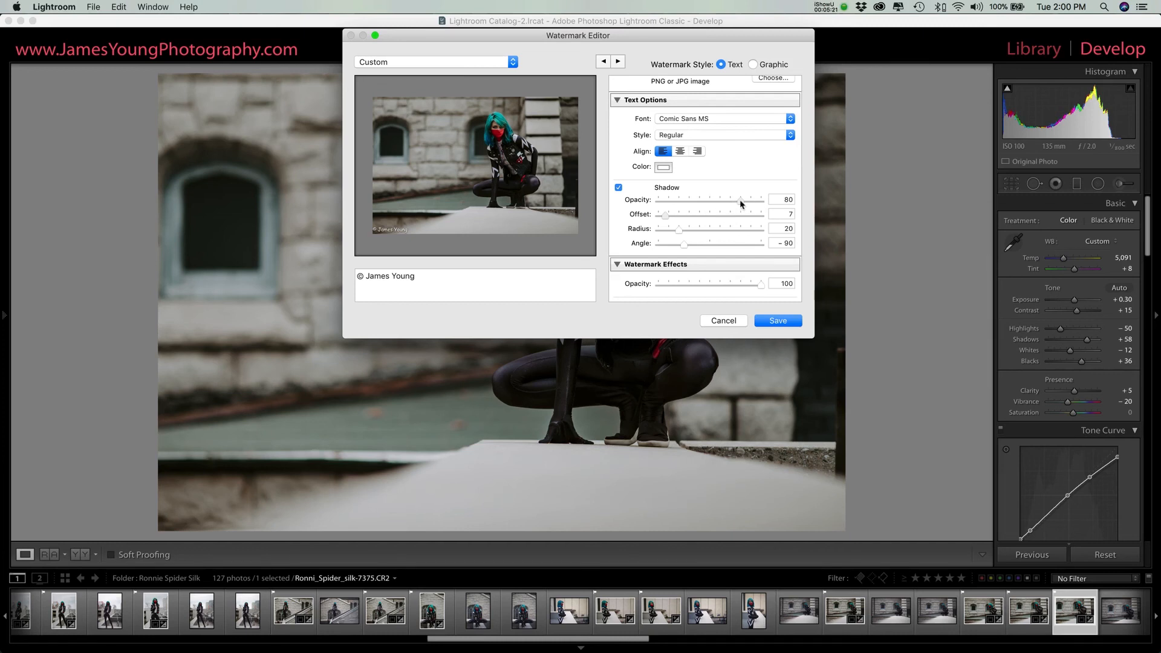
{"action": "left_click_drag", "start_coordinate": [741, 203], "coordinate": [769, 201]}
{"action": "left_click_drag", "start_coordinate": [762, 203], "coordinate": [652, 204]}
{"action": "left_click_drag", "start_coordinate": [660, 205], "coordinate": [740, 206]}
{"action": "left_click_drag", "start_coordinate": [740, 204], "coordinate": [737, 204]}
Step: Enlarge the watermark across the photo's width, and set its shadow offset to 20, radius to 18 and angle to -43
{"action": "left_click_drag", "start_coordinate": [407, 226], "coordinate": [579, 134]}
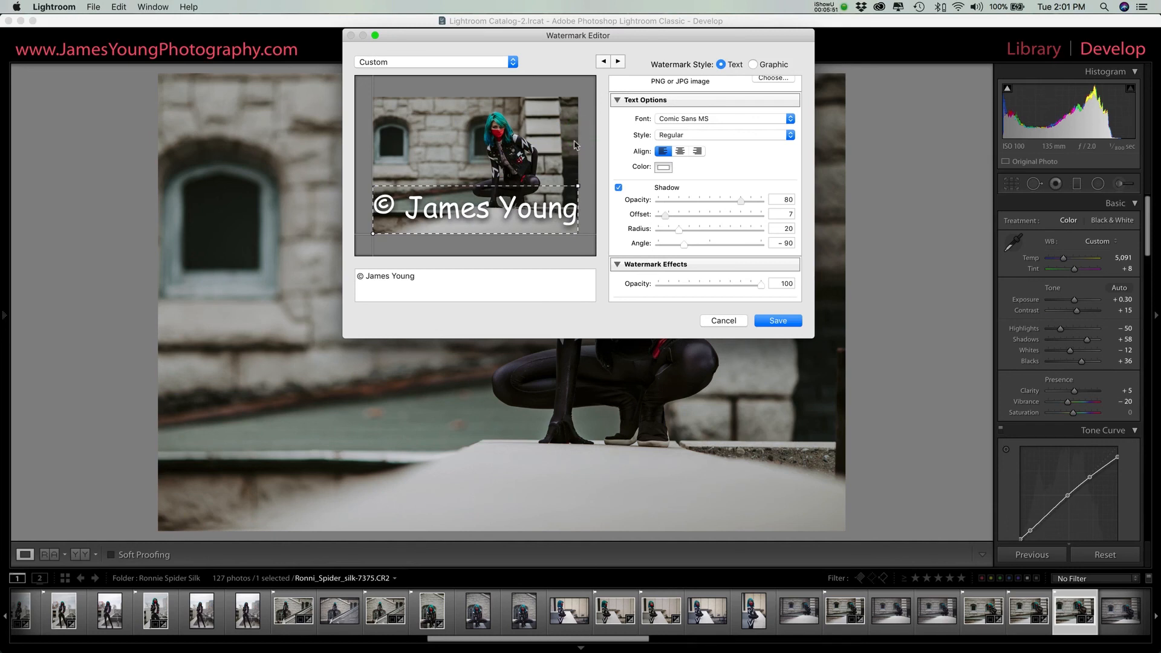
{"action": "left_click_drag", "start_coordinate": [666, 215], "coordinate": [770, 228]}
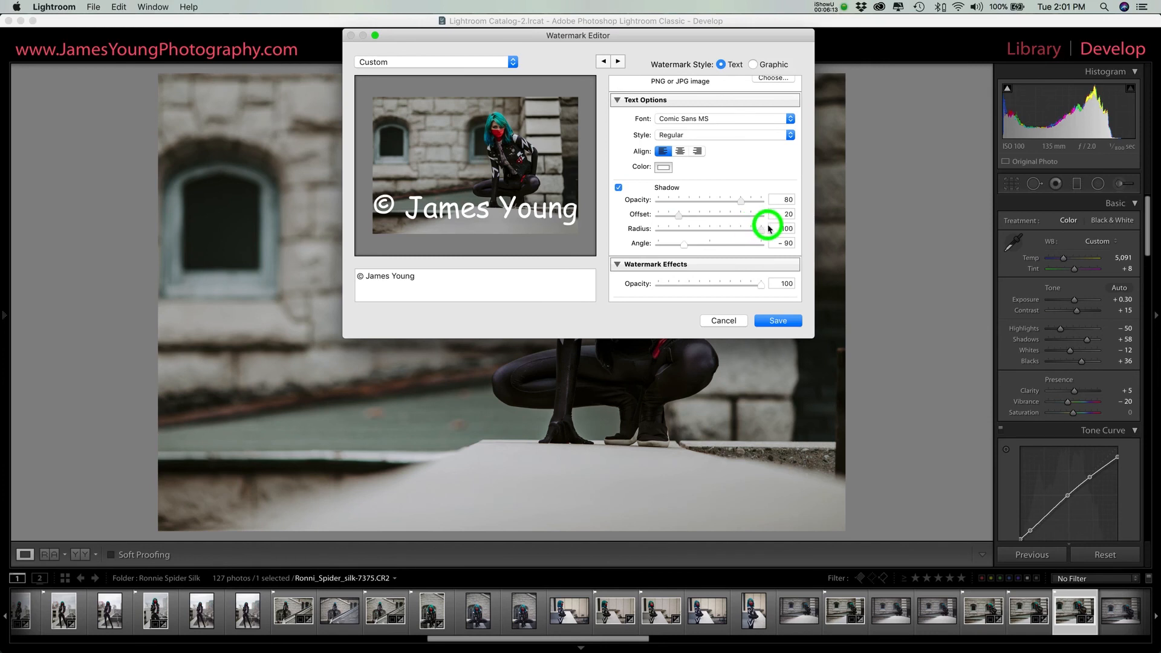
{"action": "left_click_drag", "start_coordinate": [769, 229], "coordinate": [687, 245]}
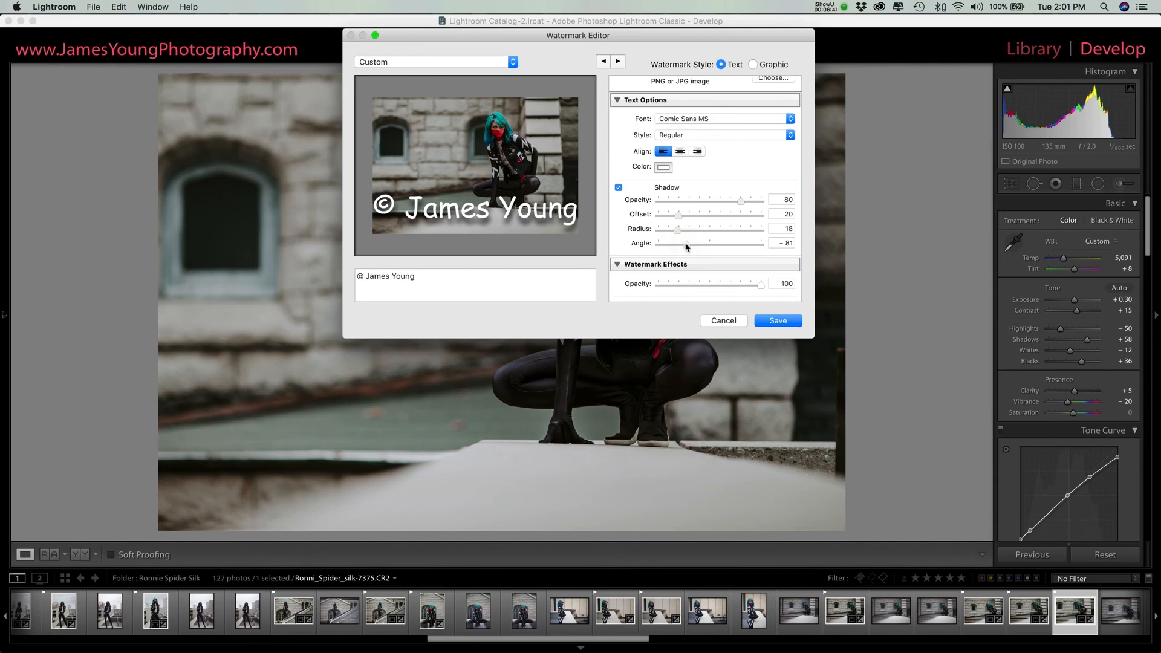
{"action": "mouse_move", "coordinate": [685, 244]}
{"action": "left_mouse_down"}
{"action": "mouse_move", "coordinate": [762, 245]}
{"action": "mouse_move", "coordinate": [663, 242]}
{"action": "mouse_move", "coordinate": [698, 244]}
{"action": "left_mouse_up"}
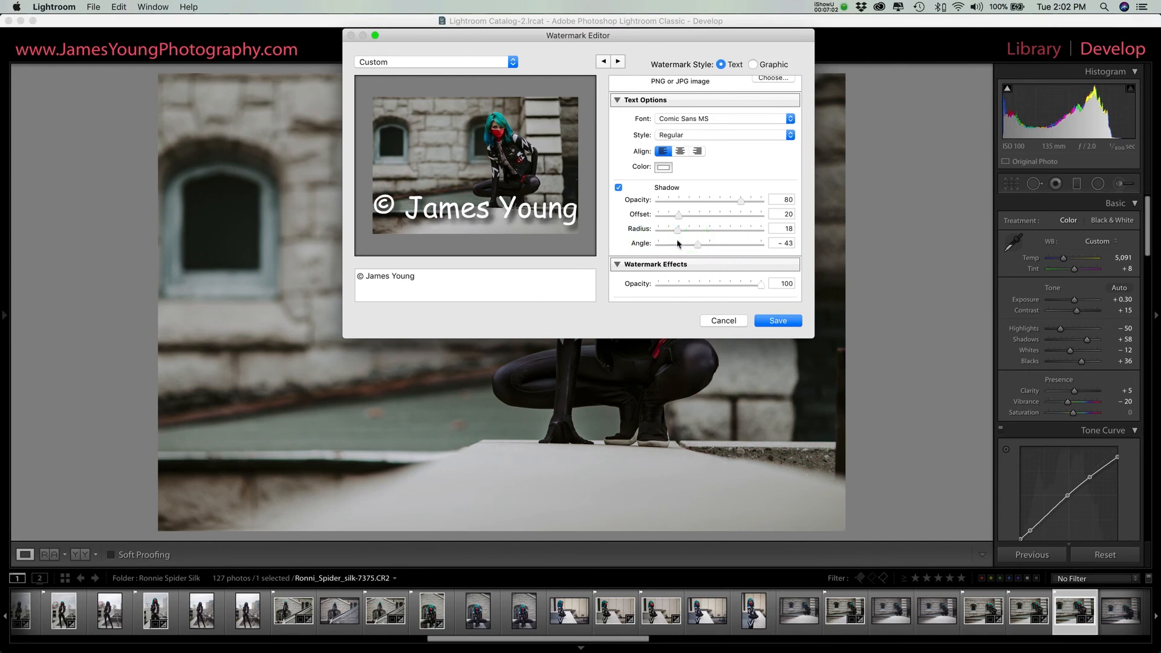
Step: Try adjusting the overall watermark opacity under Watermark Effects, and return it to 100
{"action": "scroll", "coordinate": [668, 242], "scroll_direction": "down", "scroll_amount": 2}
{"action": "scroll", "coordinate": [668, 242], "scroll_direction": "down", "scroll_amount": 5}
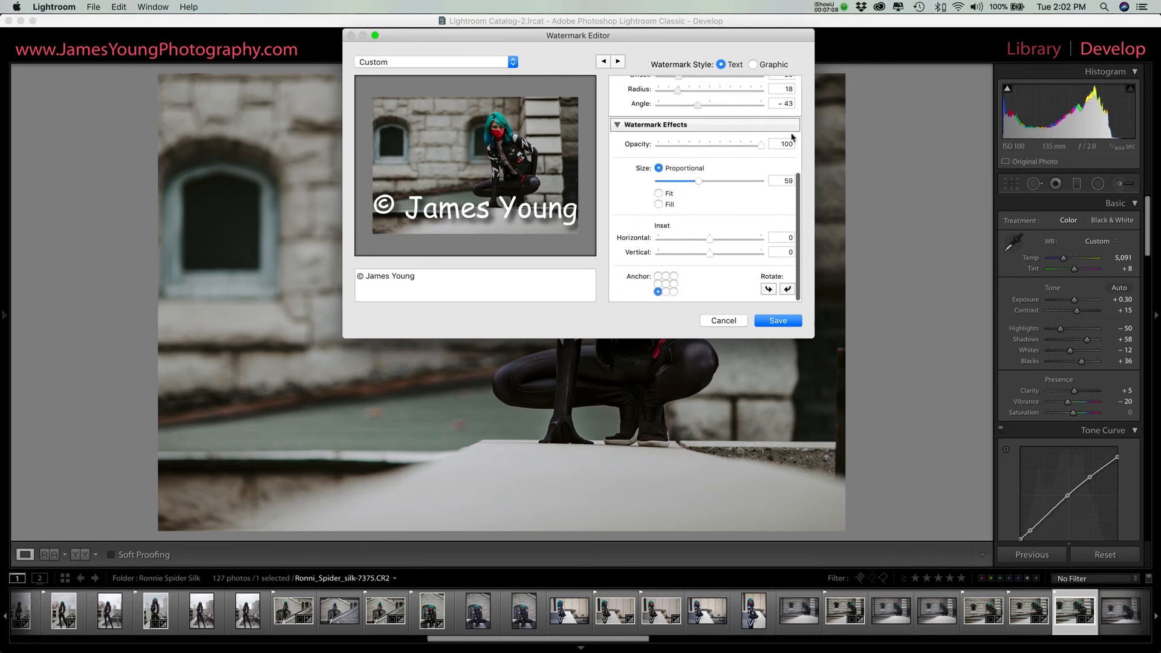
{"action": "left_click", "coordinate": [761, 147]}
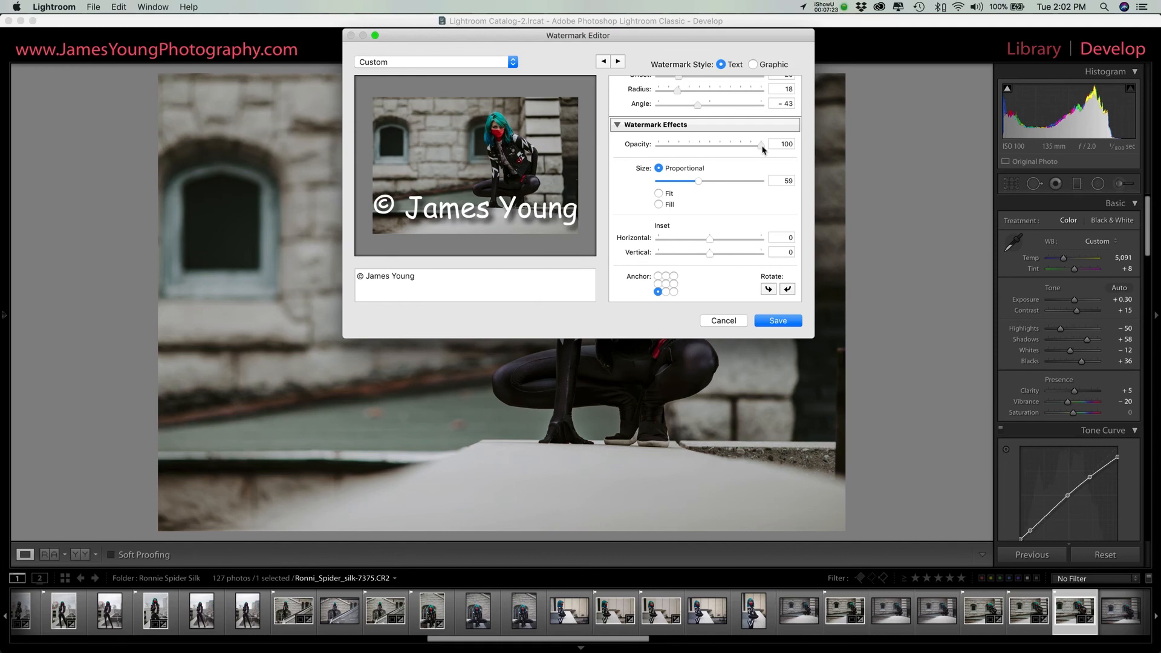
{"action": "mouse_move", "coordinate": [762, 148]}
{"action": "left_mouse_down"}
{"action": "mouse_move", "coordinate": [637, 153]}
{"action": "mouse_move", "coordinate": [770, 140]}
{"action": "left_mouse_up"}
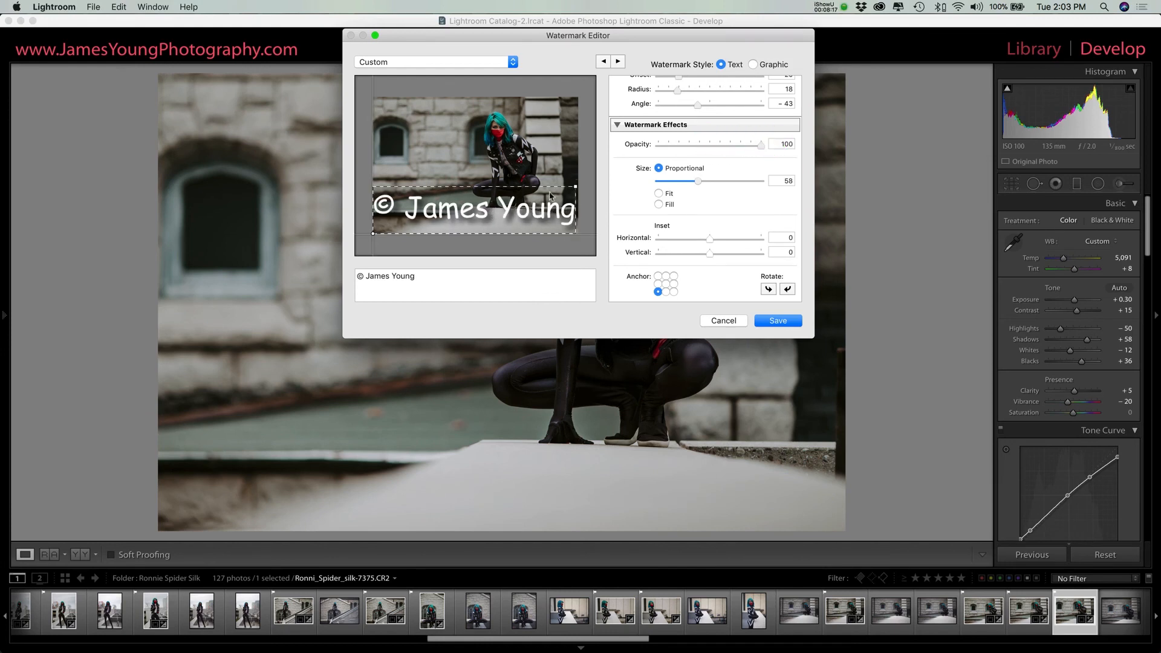
Step: Try resizing the watermark directly on the preview, and set its proportional size to 15
{"action": "left_click", "coordinate": [575, 187]}
{"action": "left_click_drag", "start_coordinate": [575, 187], "coordinate": [573, 183]}
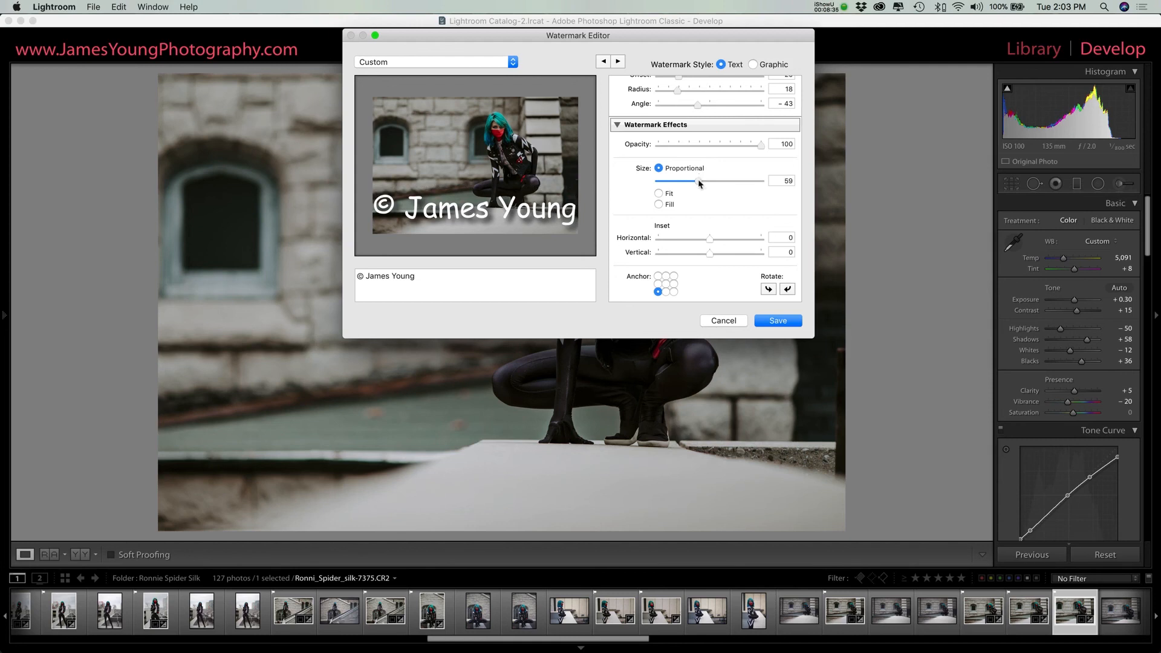
{"action": "left_click_drag", "start_coordinate": [697, 181], "coordinate": [667, 182]}
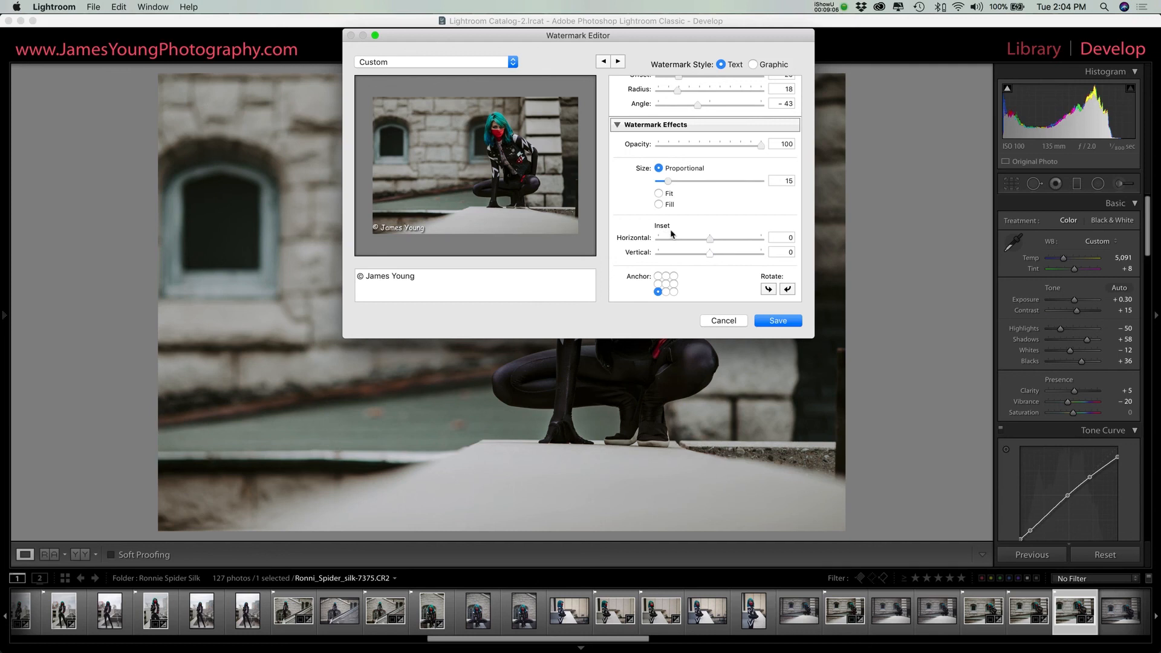
Step: Try the insets and several corner anchors, and anchor the watermark at the photo's centre
{"action": "mouse_move", "coordinate": [710, 239]}
{"action": "left_mouse_down"}
{"action": "mouse_move", "coordinate": [658, 242]}
{"action": "mouse_move", "coordinate": [775, 239]}
{"action": "mouse_move", "coordinate": [705, 244]}
{"action": "mouse_move", "coordinate": [750, 254]}
{"action": "mouse_move", "coordinate": [648, 256]}
{"action": "mouse_move", "coordinate": [710, 255]}
{"action": "left_mouse_up"}
{"action": "left_click", "coordinate": [665, 283]}
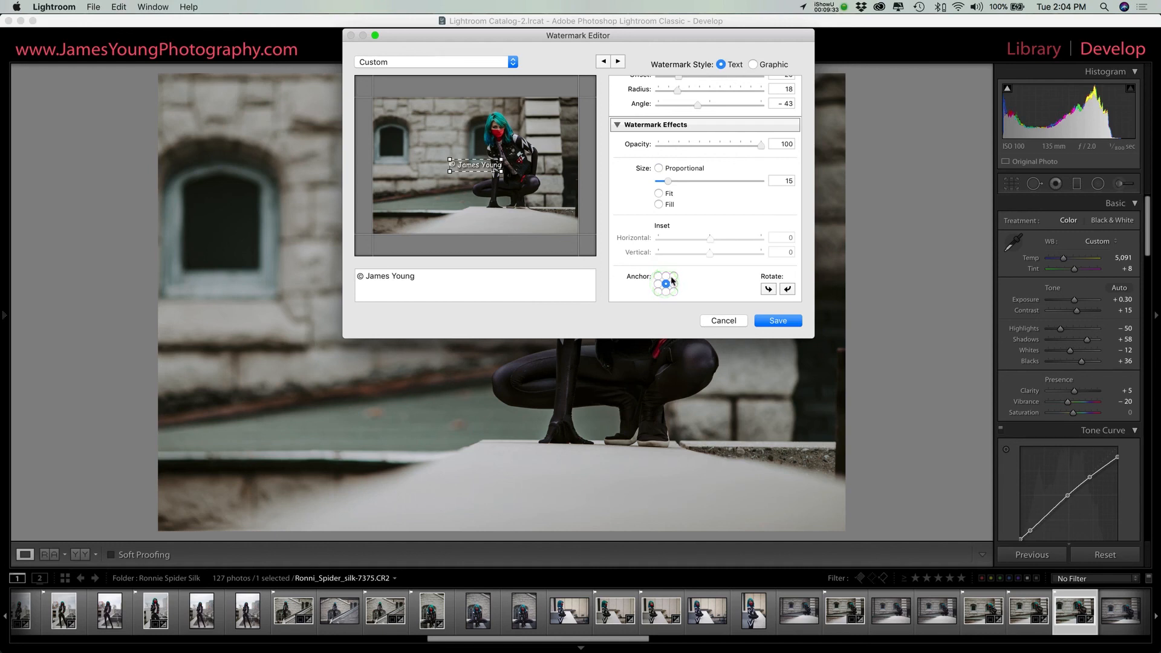
{"action": "left_click", "coordinate": [673, 277]}
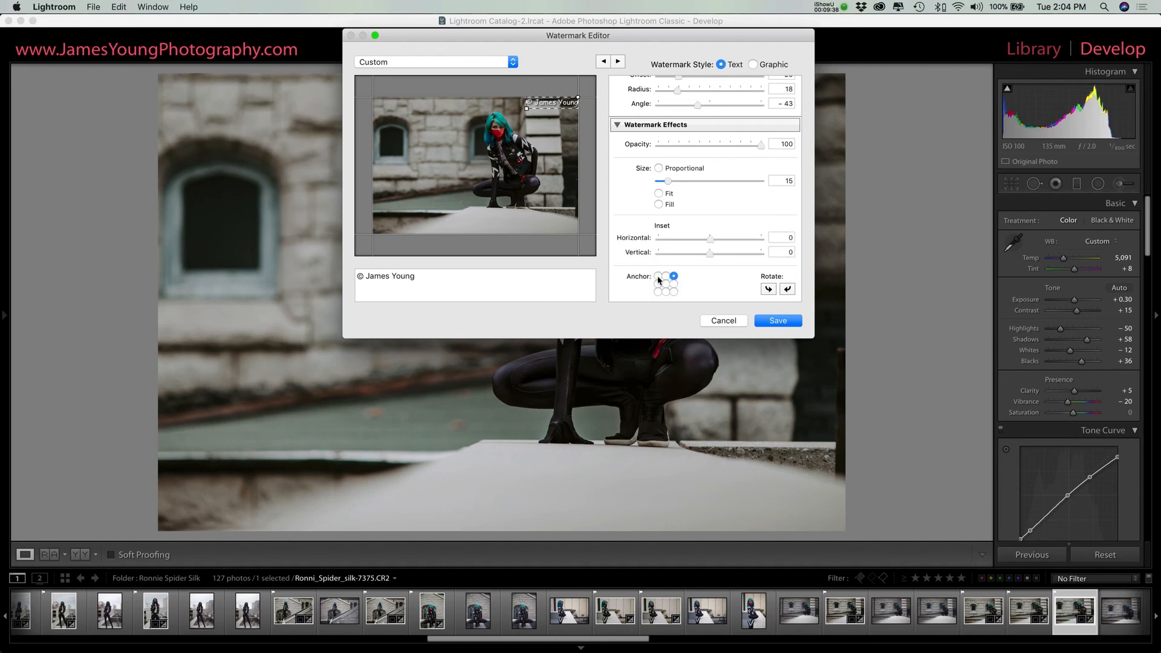
{"action": "left_click", "coordinate": [658, 276]}
{"action": "left_click", "coordinate": [674, 292]}
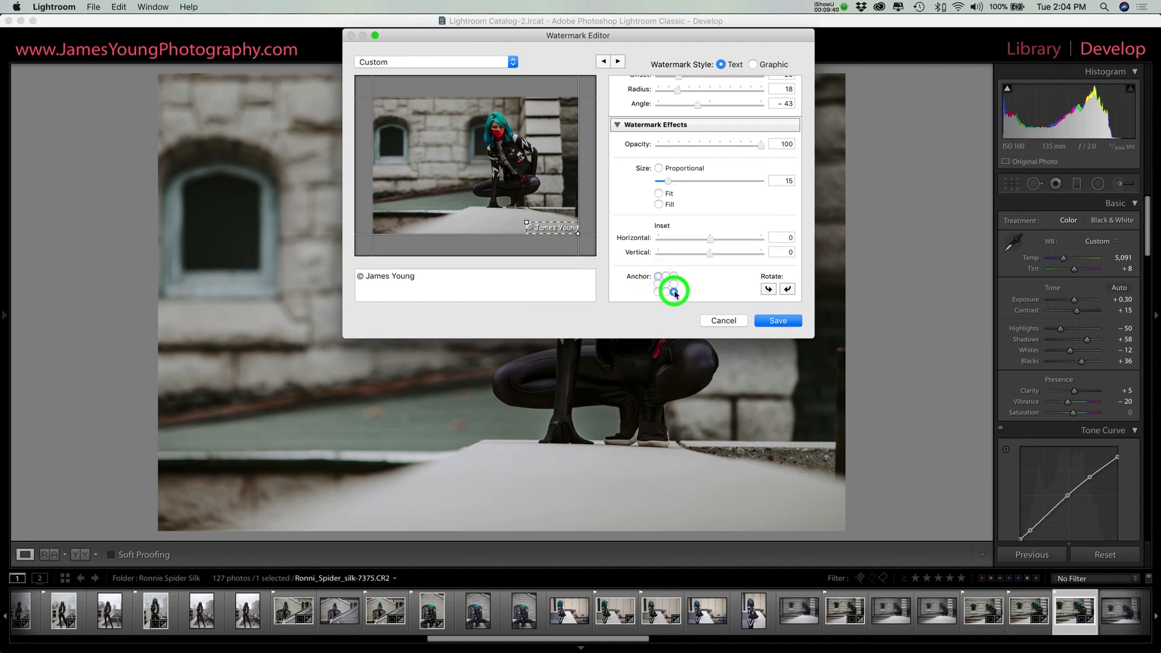
{"action": "left_click", "coordinate": [668, 284]}
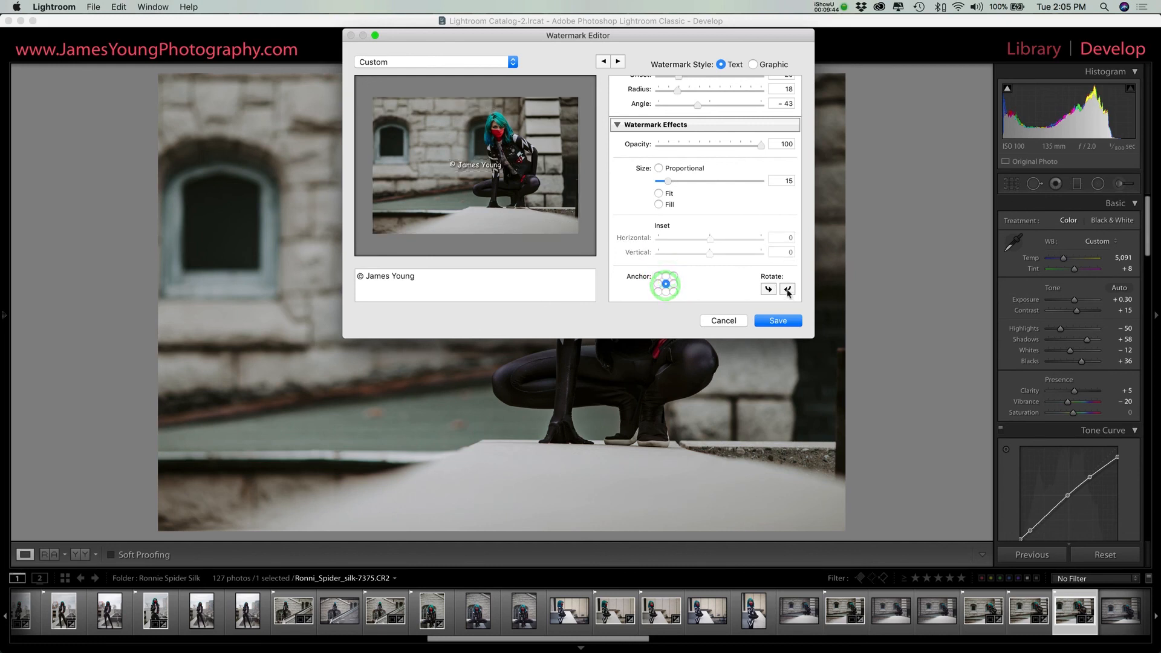
Step: Try rotating the centred watermark and review the effect settings
{"action": "left_click", "coordinate": [787, 290]}
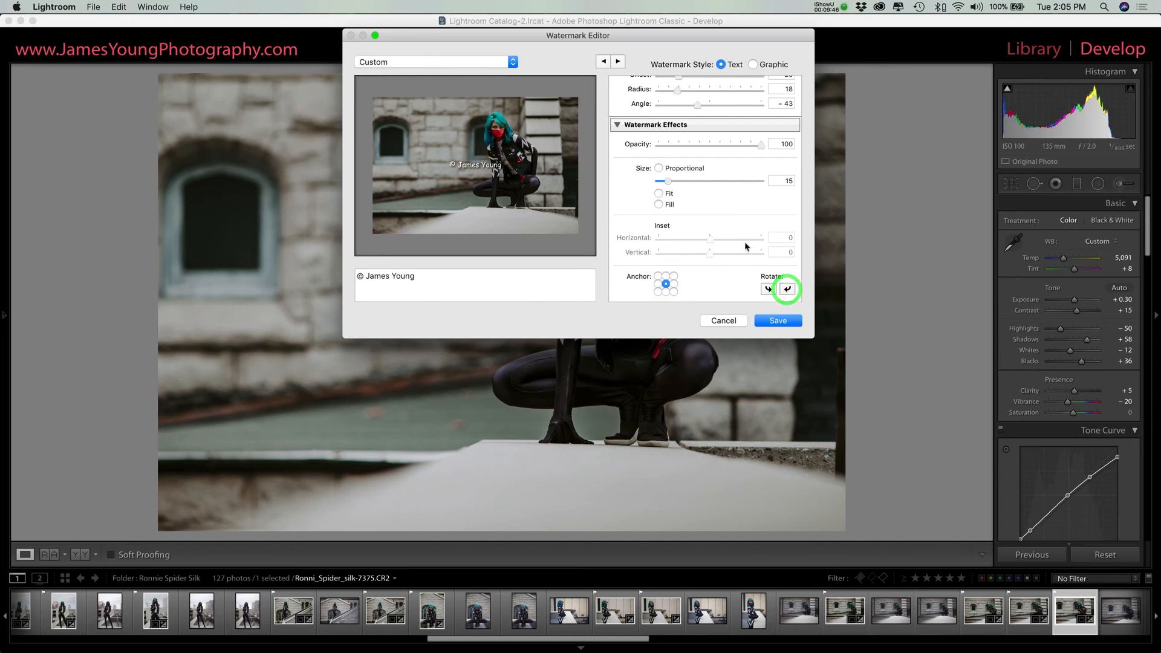
{"action": "scroll", "coordinate": [672, 181], "scroll_direction": "up", "scroll_amount": 3}
{"action": "scroll", "coordinate": [669, 182], "scroll_direction": "down", "scroll_amount": 3}
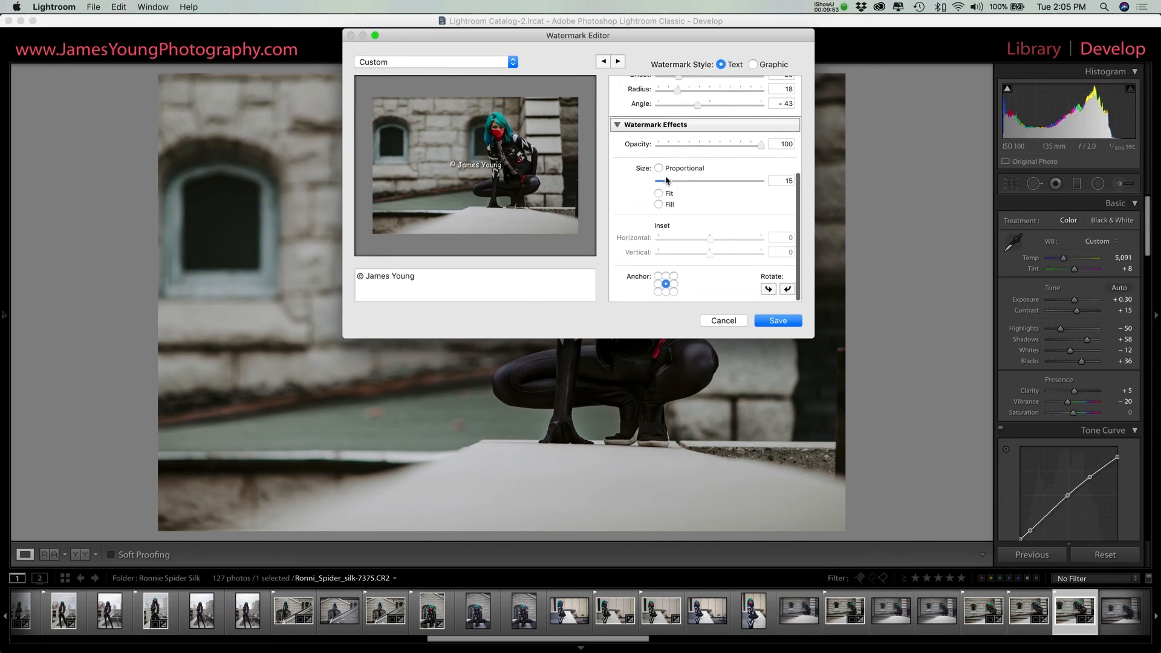
Step: Set the watermark's proportional size to 56 and save the current settings as a preset named "Best Watermark EVER!"
{"action": "left_click_drag", "start_coordinate": [668, 180], "coordinate": [695, 181]}
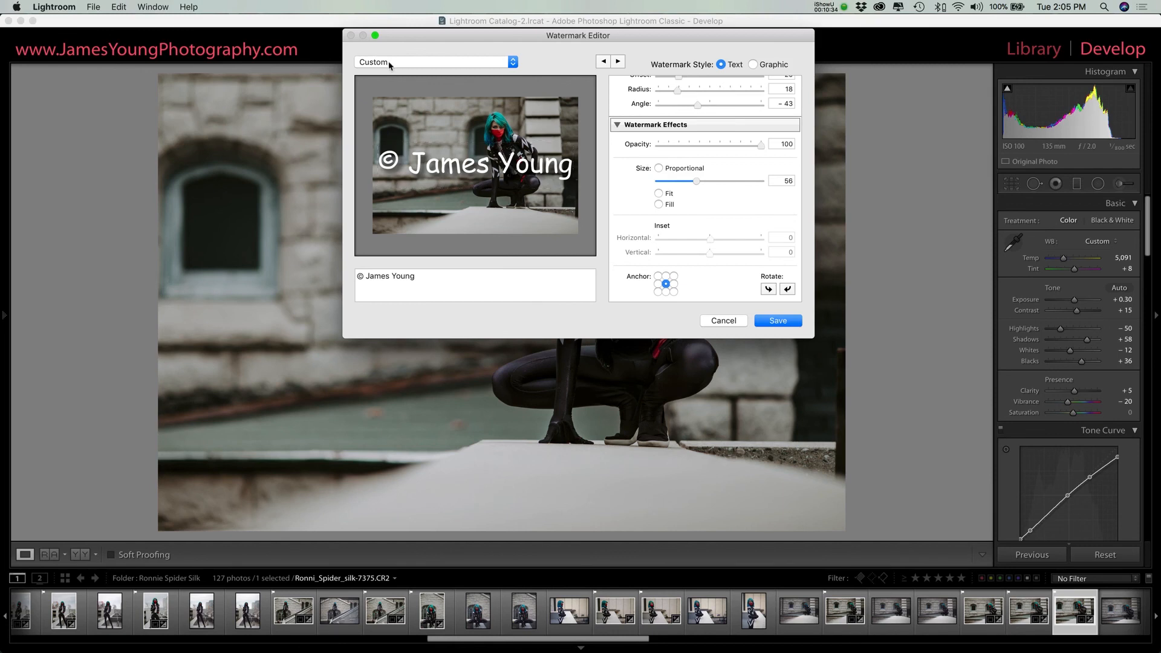
{"action": "left_click", "coordinate": [513, 64]}
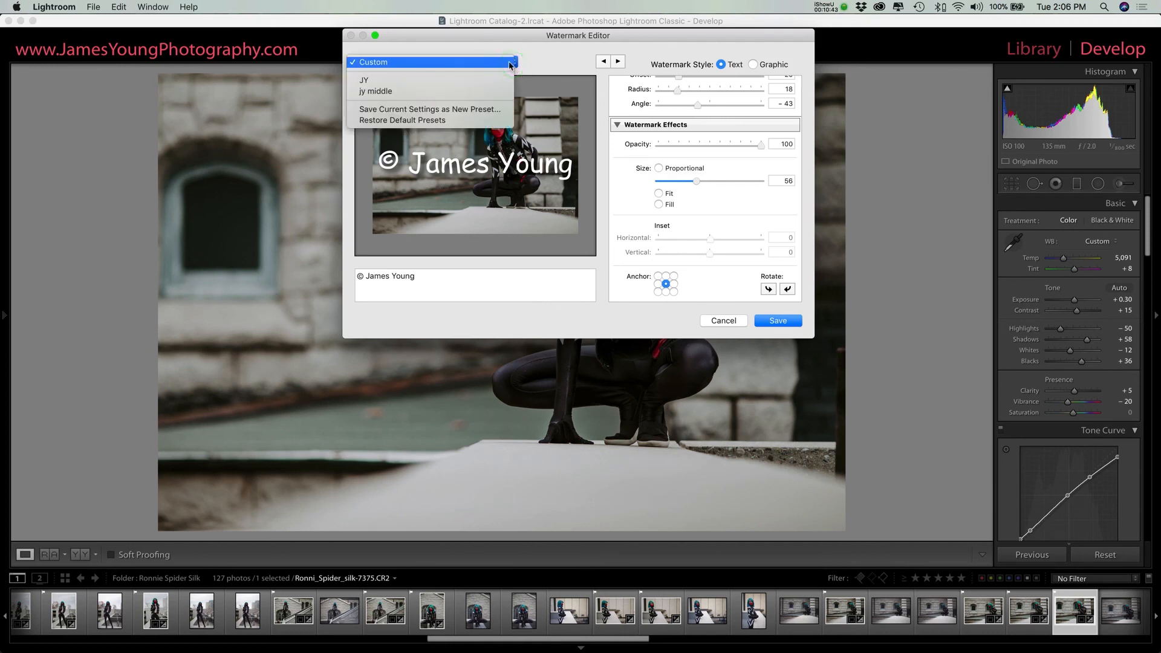
{"action": "left_click", "coordinate": [425, 109]}
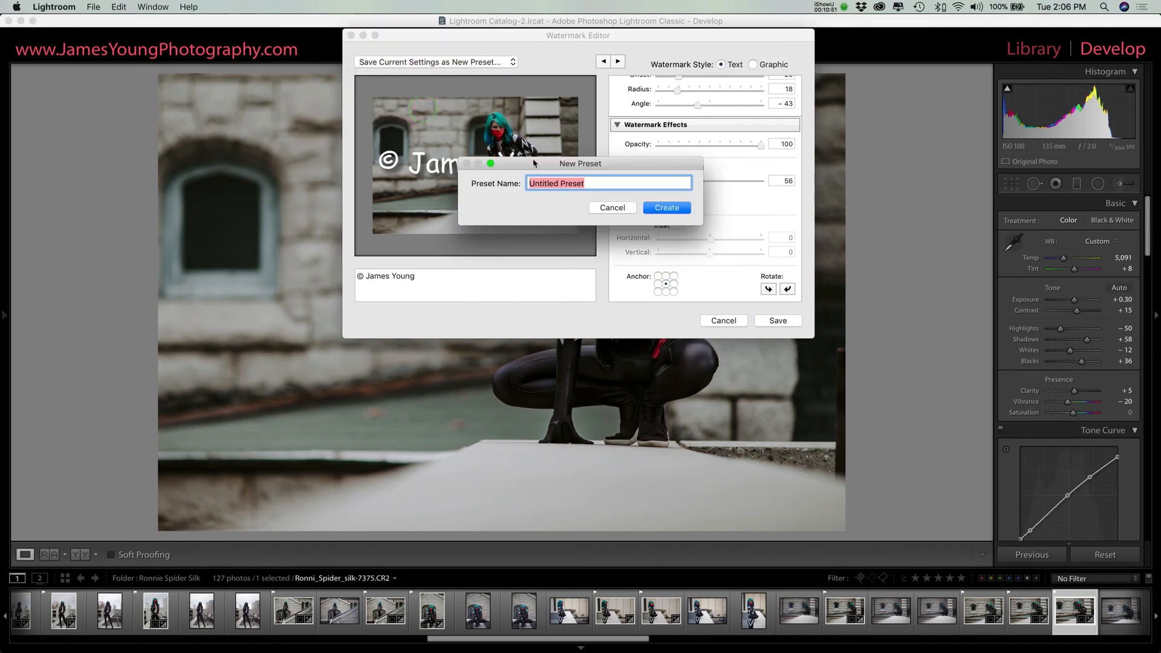
{"action": "type", "text": "Best Watermark EVER!"}
{"action": "left_click", "coordinate": [682, 208]}
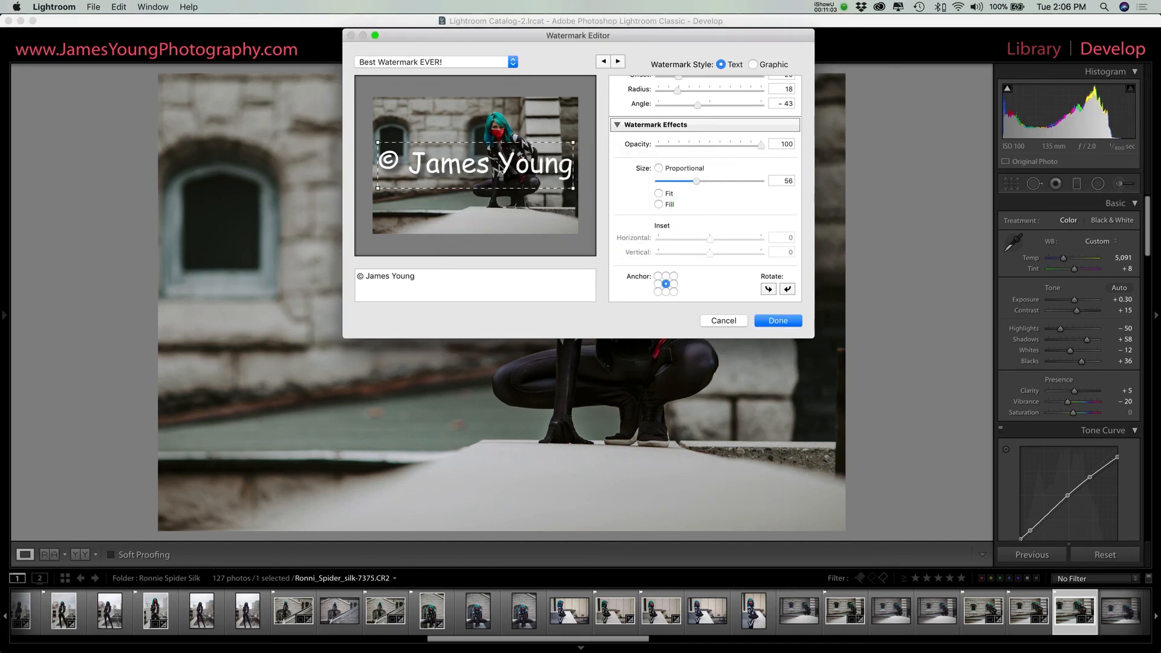
Step: Look at the folder locations offered for choosing a PNG or JPG watermark image, and cancel the selection
{"action": "scroll", "coordinate": [675, 148], "scroll_direction": "up", "scroll_amount": 5}
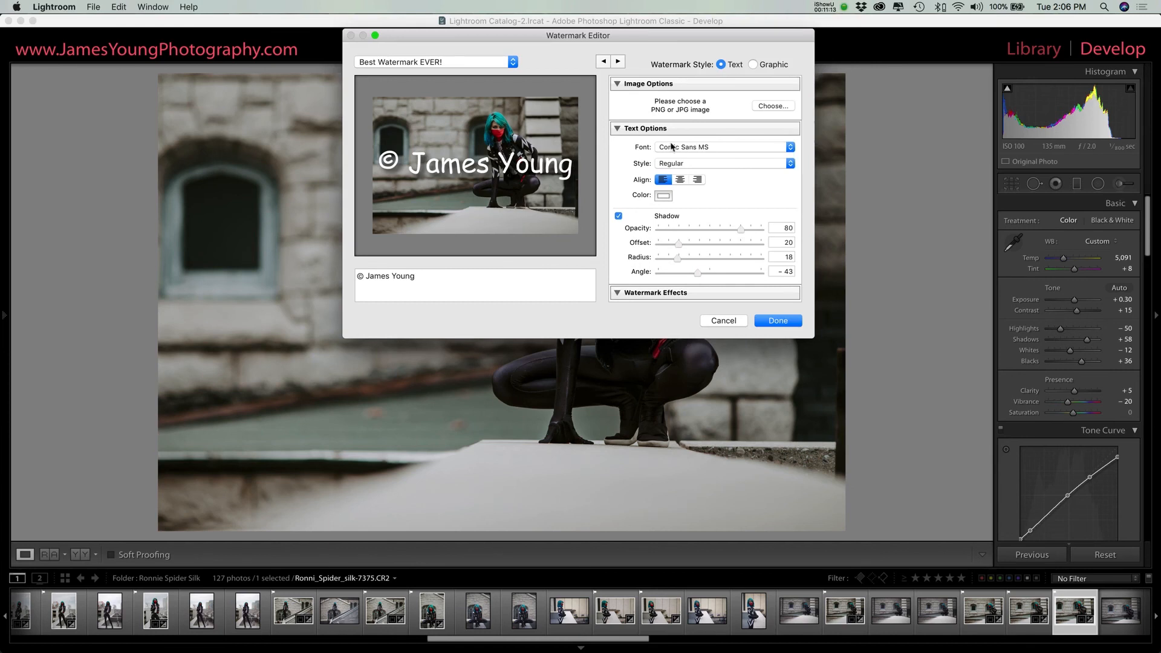
{"action": "mouse_move", "coordinate": [481, 171]}
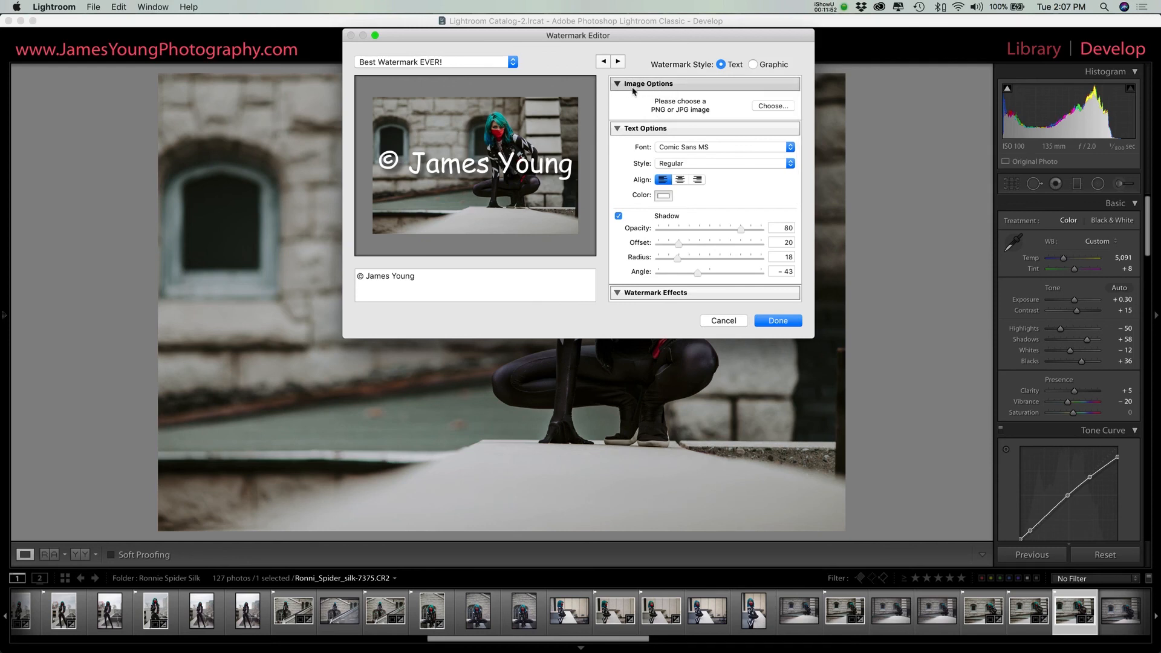
{"action": "left_click", "coordinate": [773, 111]}
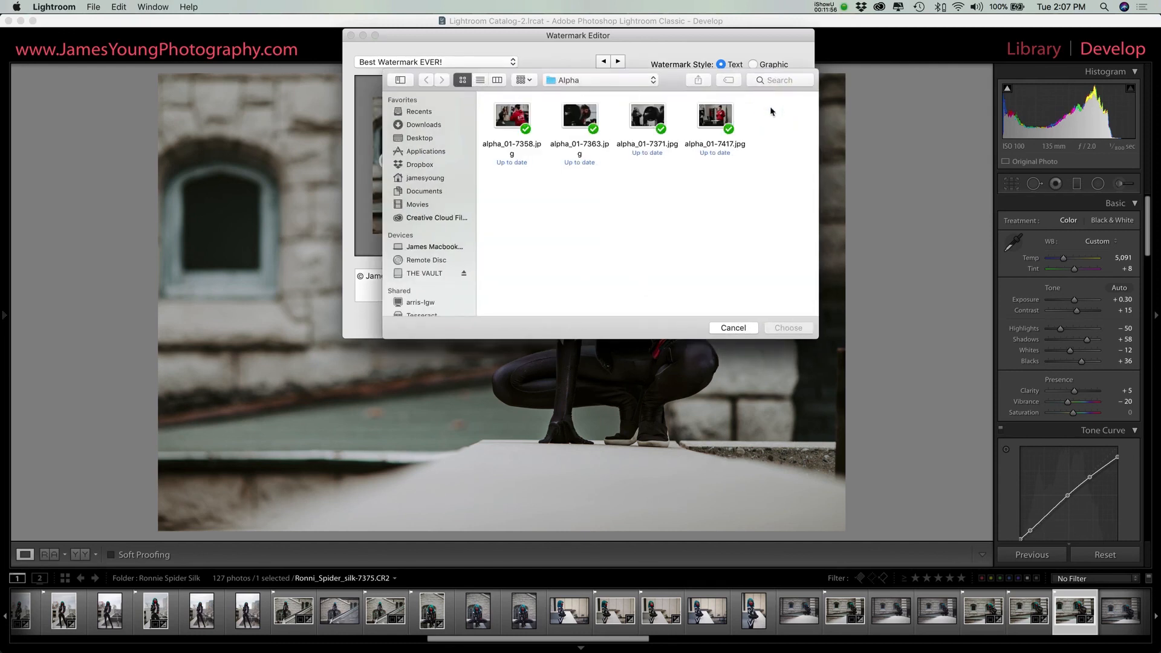
{"action": "left_click", "coordinate": [597, 85]}
{"action": "left_click", "coordinate": [717, 234]}
{"action": "left_click", "coordinate": [727, 330]}
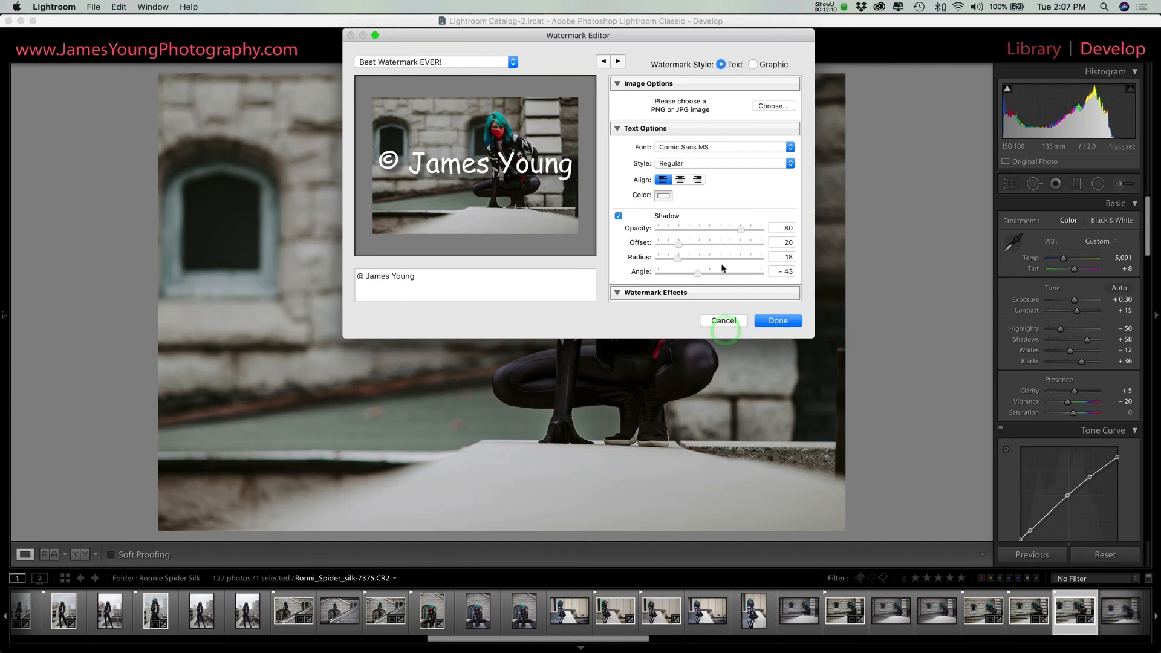
Step: Load the JY graphic watermark preset, collapse its Text Options and review its opacity, size, inset and anchor settings
{"action": "left_click", "coordinate": [440, 65]}
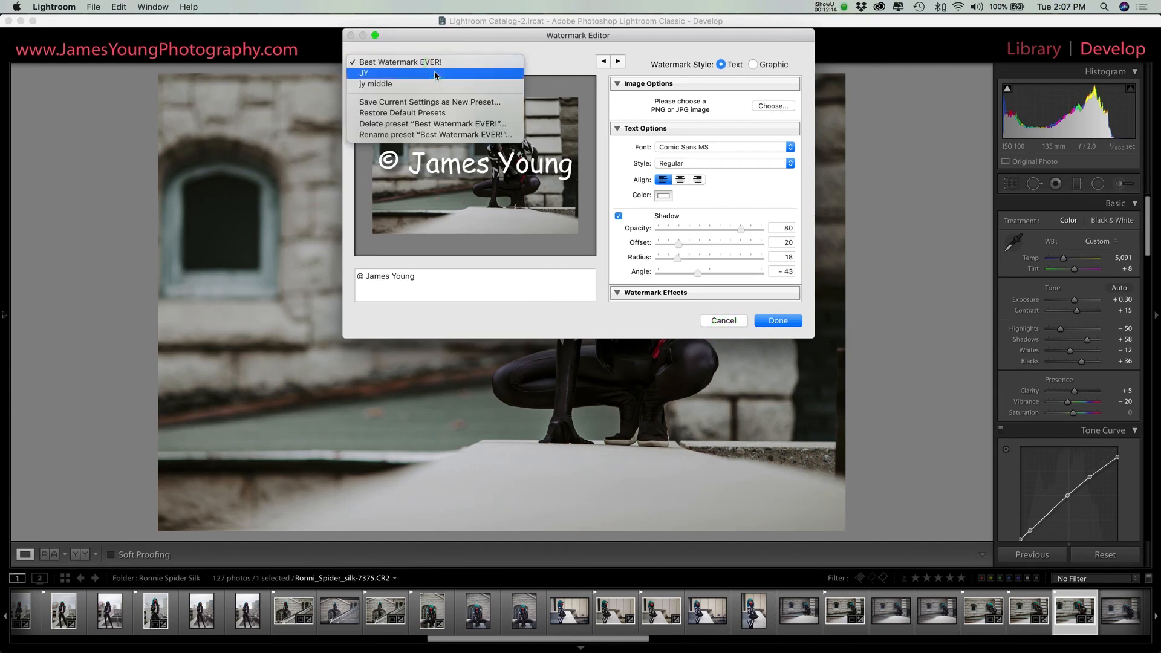
{"action": "left_click", "coordinate": [434, 74]}
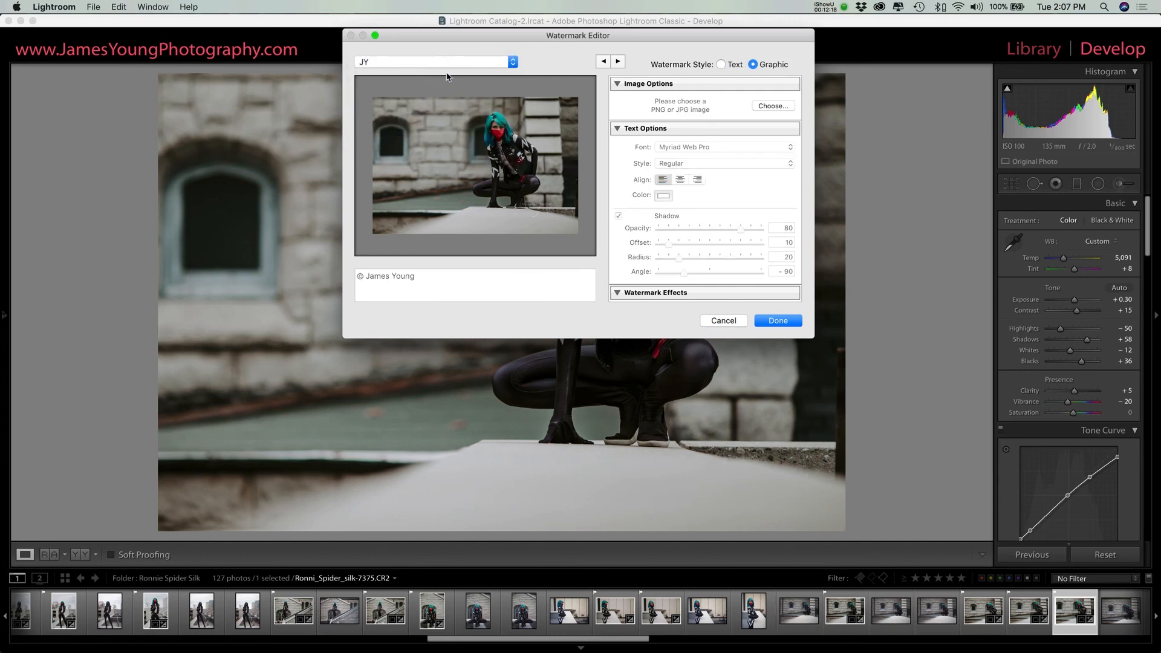
{"action": "left_click", "coordinate": [532, 213]}
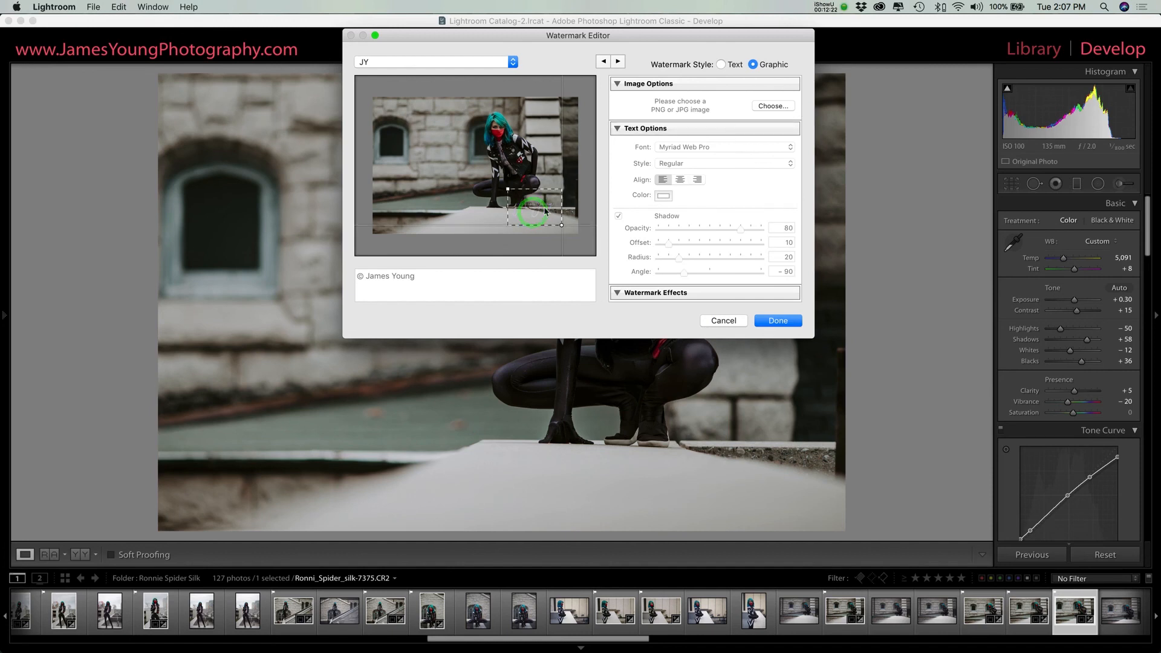
{"action": "left_click", "coordinate": [617, 128]}
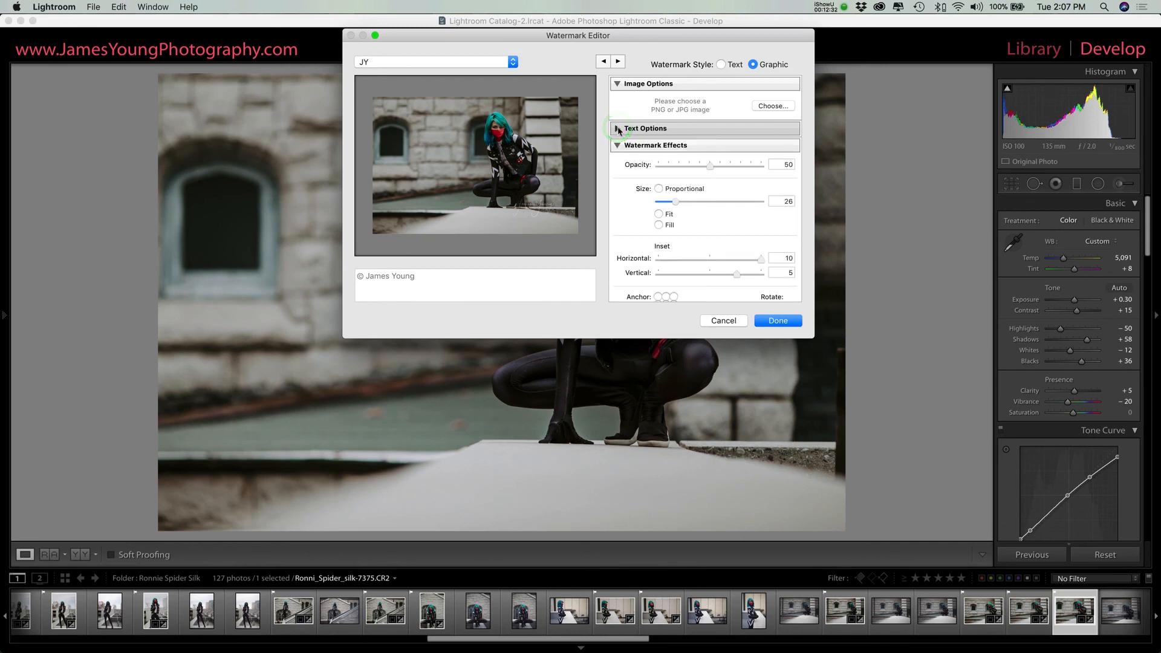
{"action": "scroll", "coordinate": [622, 128], "scroll_direction": "down", "scroll_amount": 2}
{"action": "scroll", "coordinate": [624, 130], "scroll_direction": "up", "scroll_amount": 1}
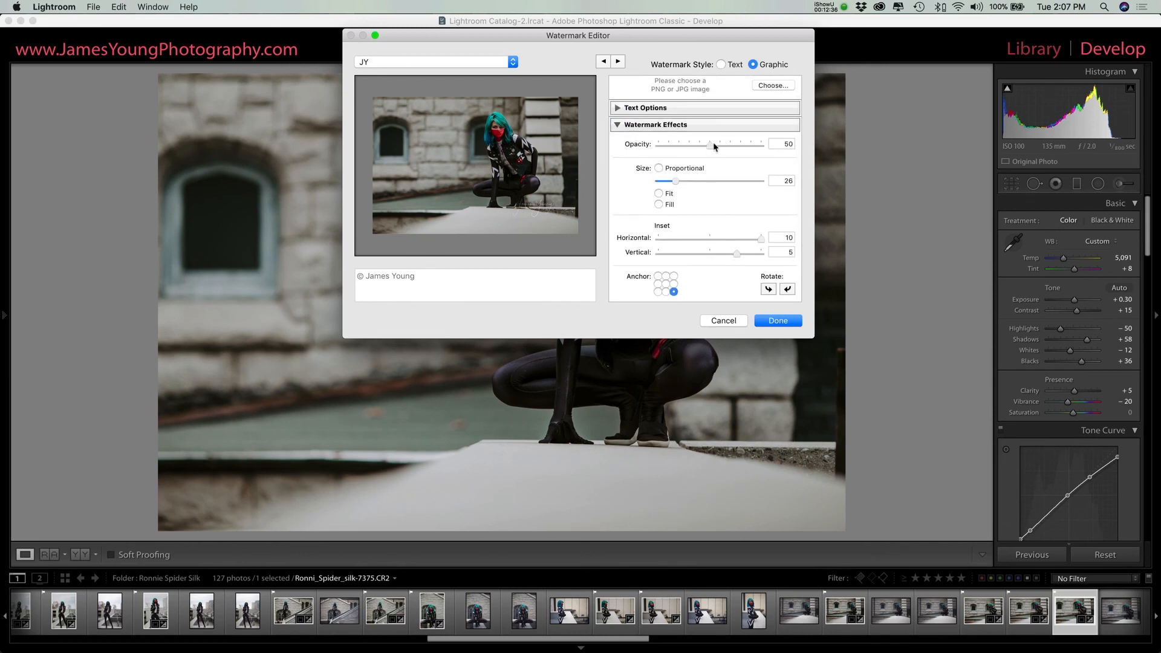
Step: Try setting the JY watermark's proportional size to 27, and reload the saved JY preset
{"action": "left_click", "coordinate": [676, 180]}
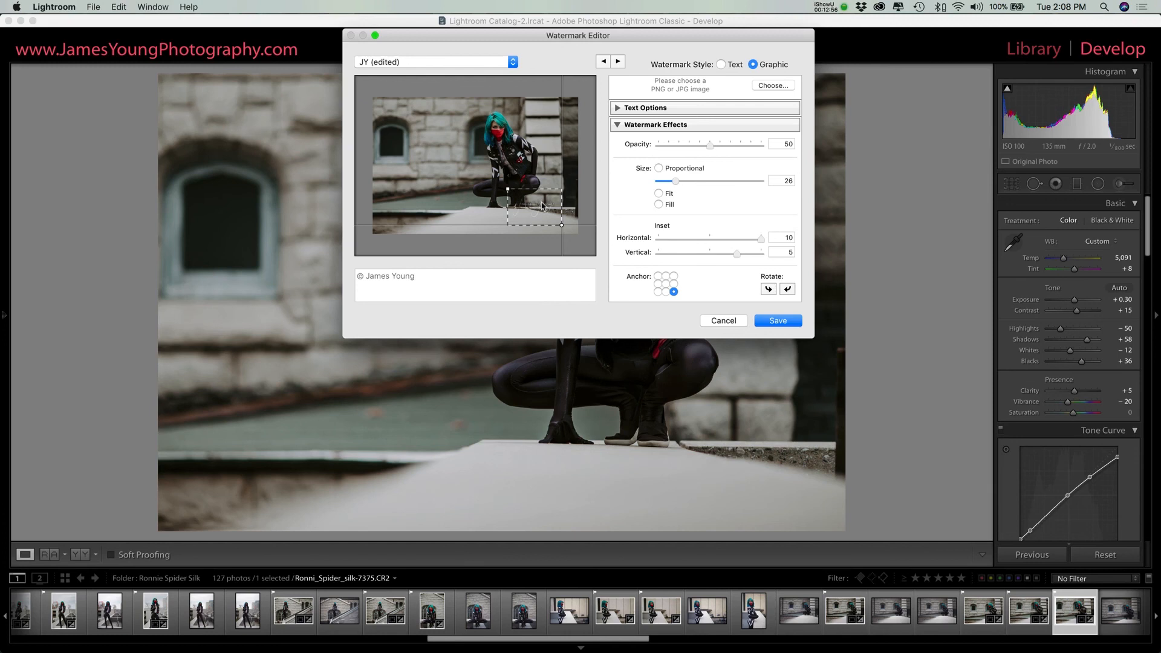
{"action": "left_click", "coordinate": [677, 182]}
{"action": "mouse_move", "coordinate": [678, 183]}
{"action": "left_mouse_down"}
{"action": "mouse_move", "coordinate": [734, 183]}
{"action": "mouse_move", "coordinate": [661, 180]}
{"action": "mouse_move", "coordinate": [691, 181]}
{"action": "mouse_move", "coordinate": [678, 183]}
{"action": "left_mouse_up"}
{"action": "left_click", "coordinate": [379, 63]}
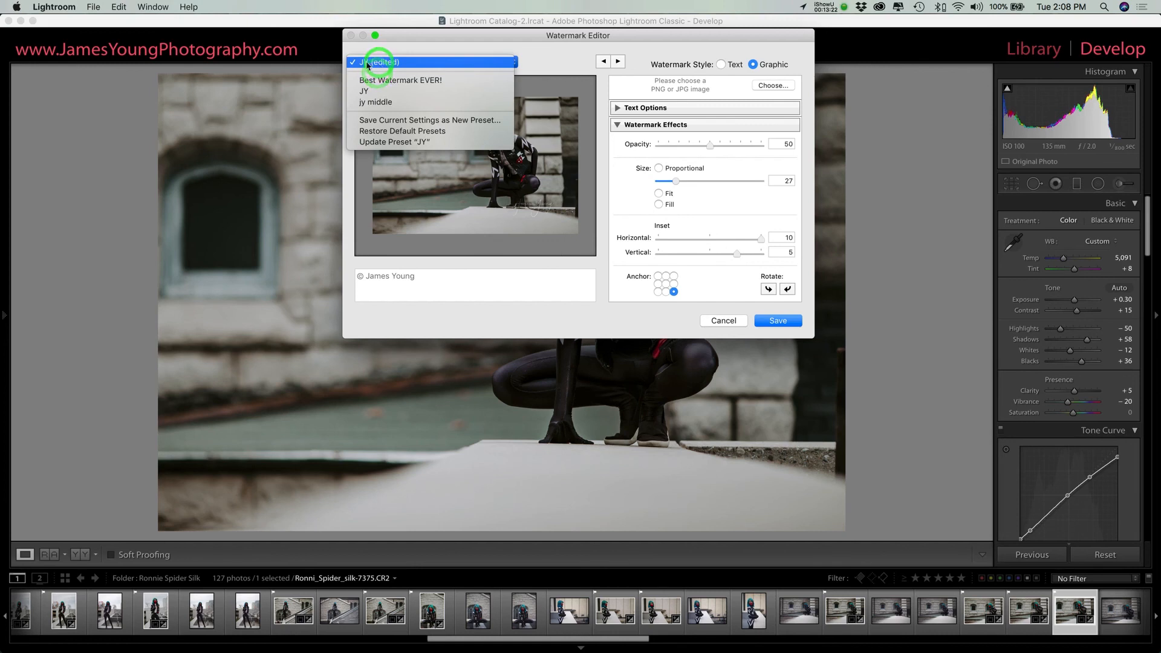
{"action": "left_click", "coordinate": [370, 91]}
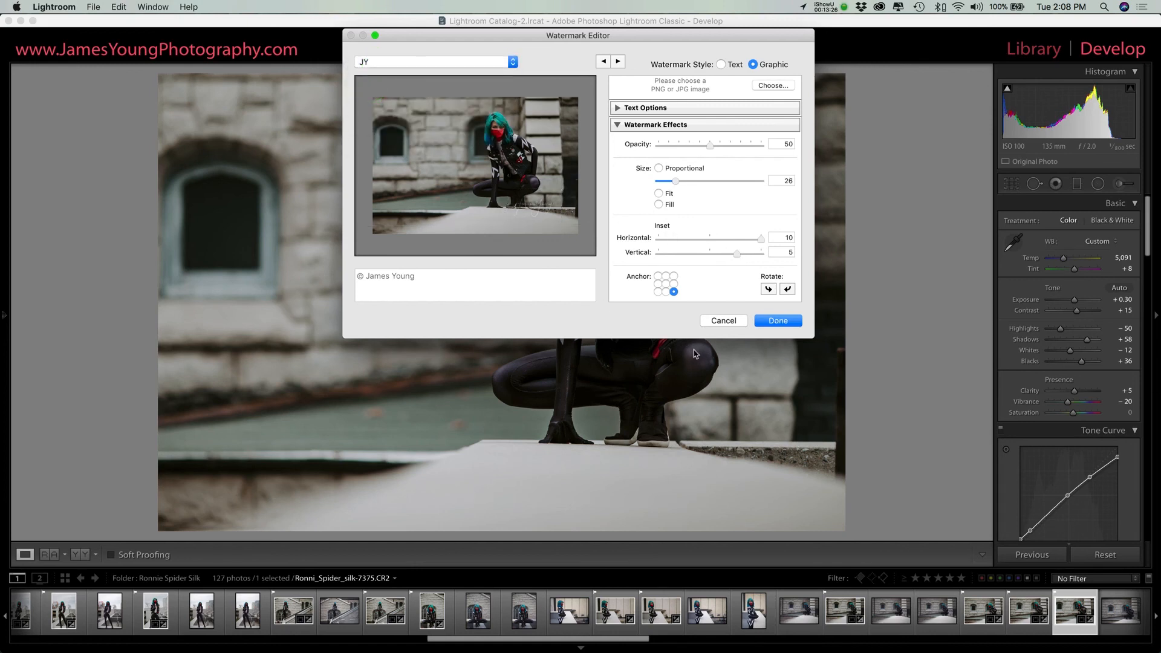
Step: Close the Watermark Editor and start exporting the photo with the Desktop as the destination folder
{"action": "left_click", "coordinate": [723, 321]}
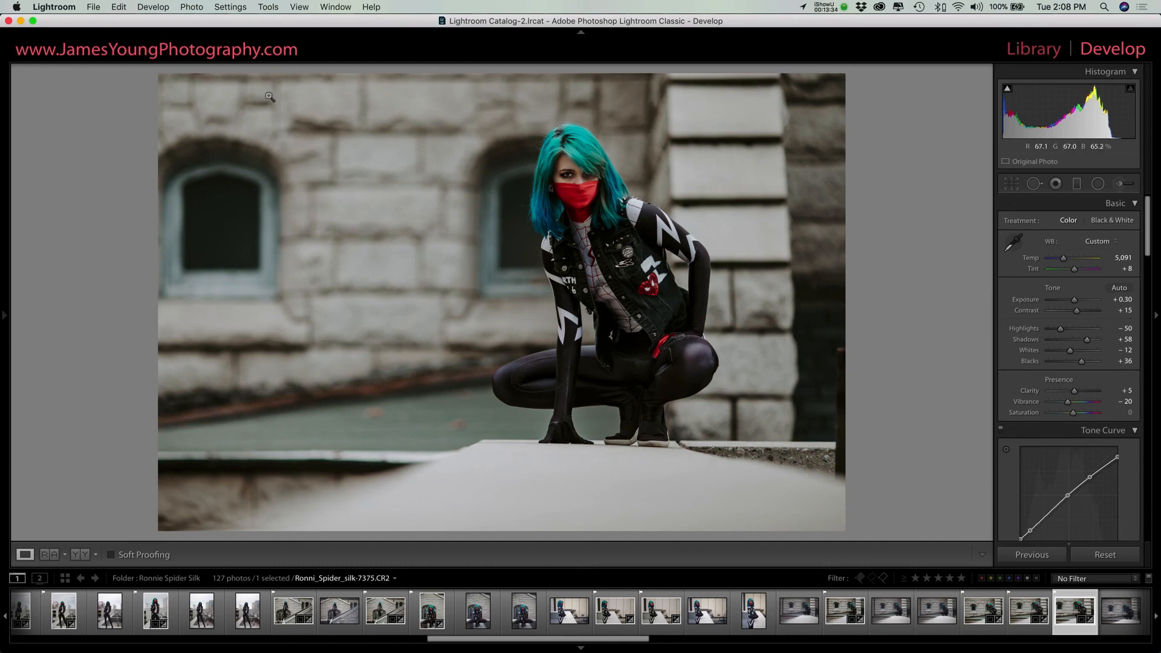
{"action": "left_click", "coordinate": [93, 7]}
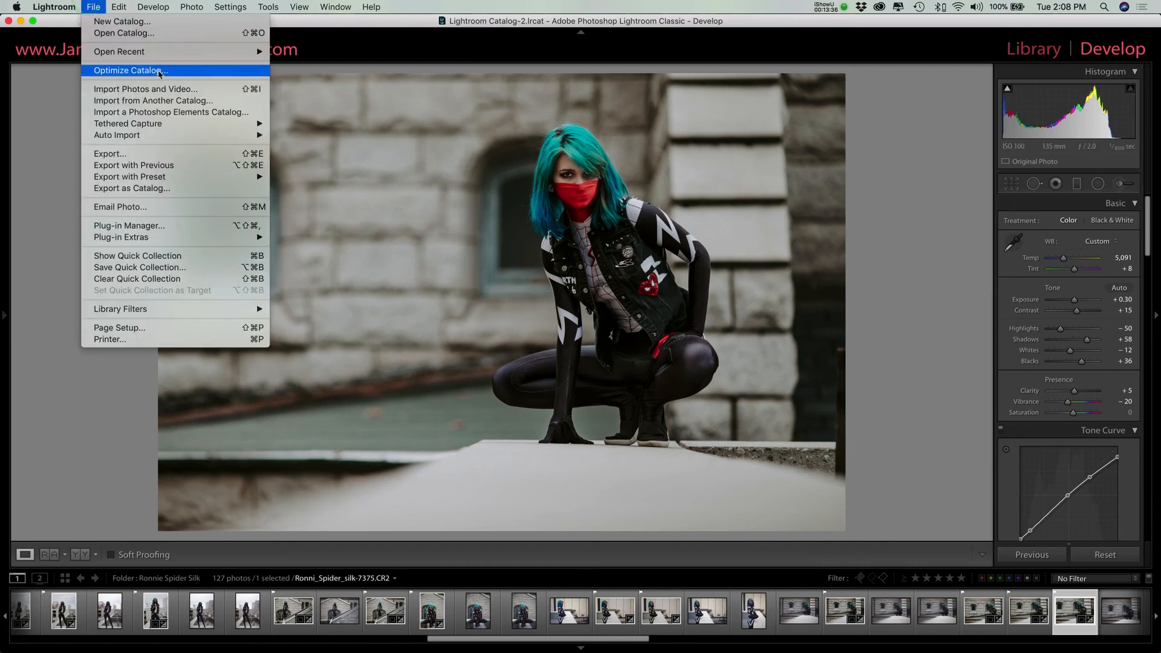
{"action": "left_click", "coordinate": [98, 2]}
{"action": "left_click", "coordinate": [171, 154]}
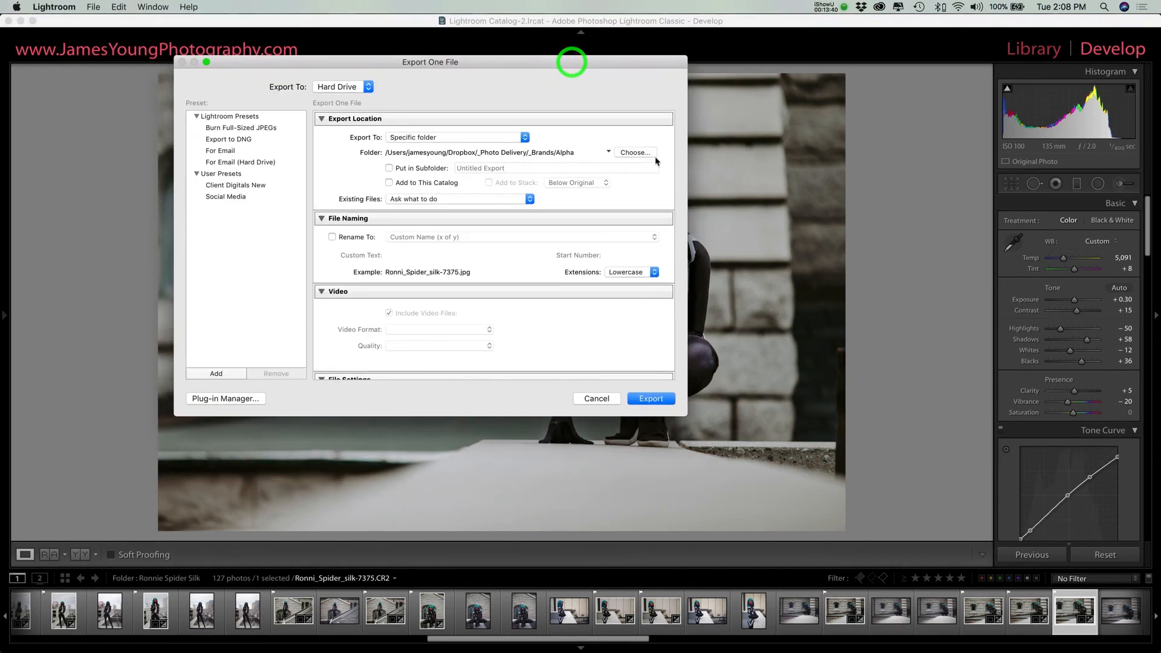
{"action": "left_click", "coordinate": [639, 153]}
{"action": "left_click", "coordinate": [257, 139]}
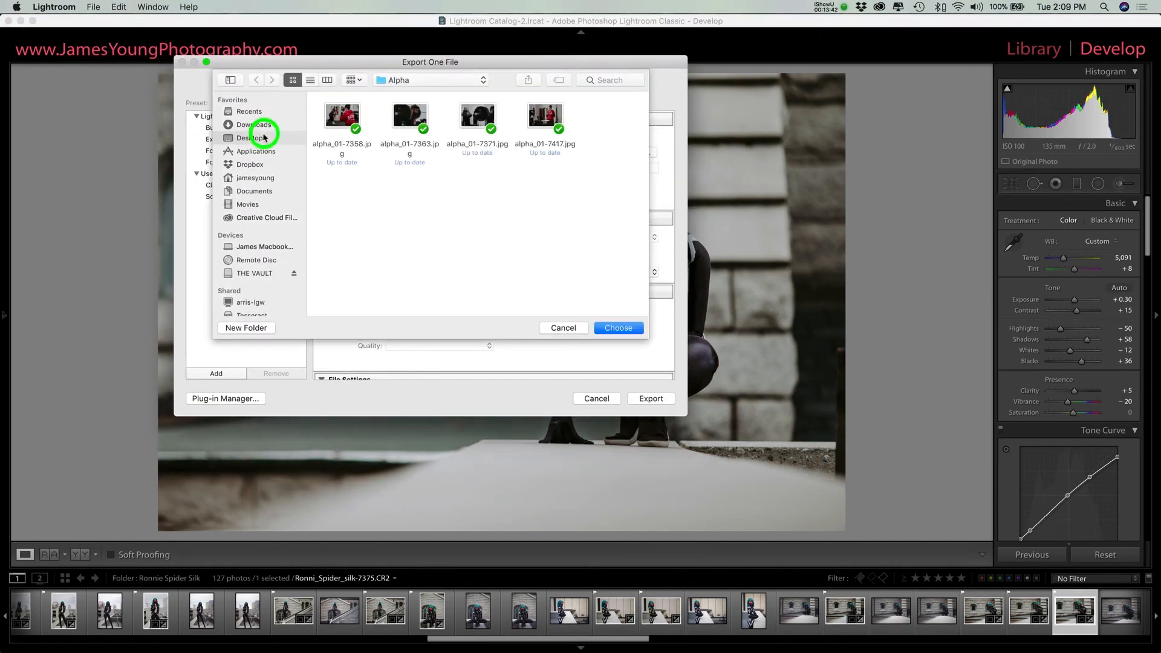
{"action": "left_click", "coordinate": [617, 331]}
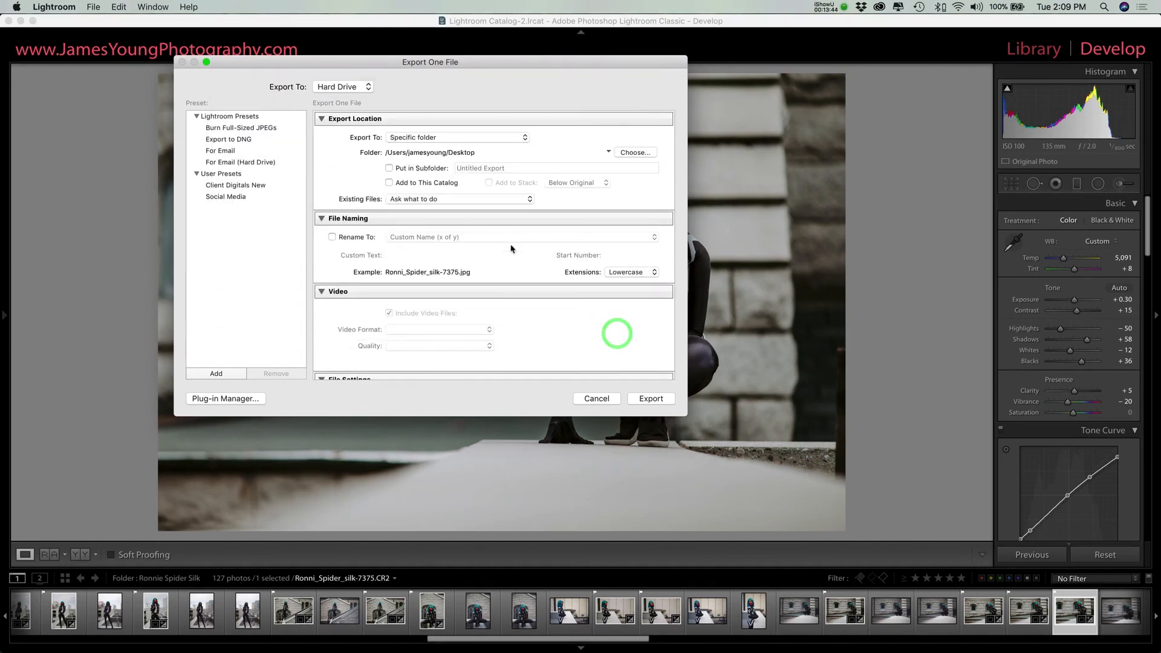
Step: Enable watermarking with the JY watermark in the export settings and export the photo
{"action": "scroll", "coordinate": [495, 239], "scroll_direction": "down", "scroll_amount": 10}
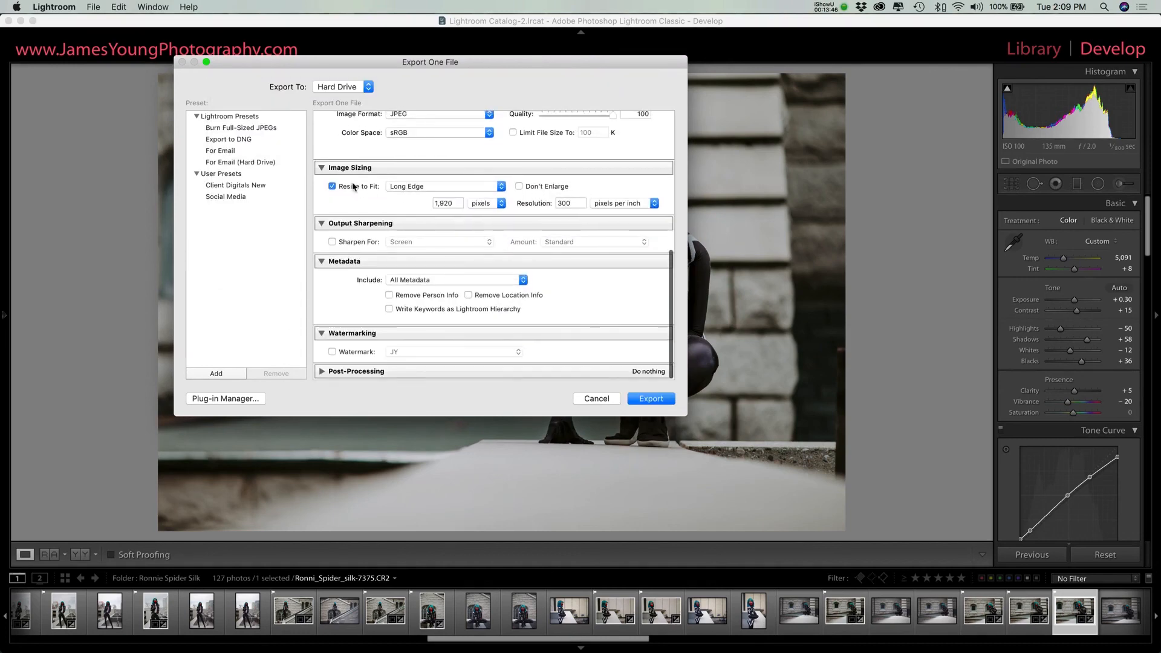
{"action": "scroll", "coordinate": [516, 158], "scroll_direction": "up", "scroll_amount": 10}
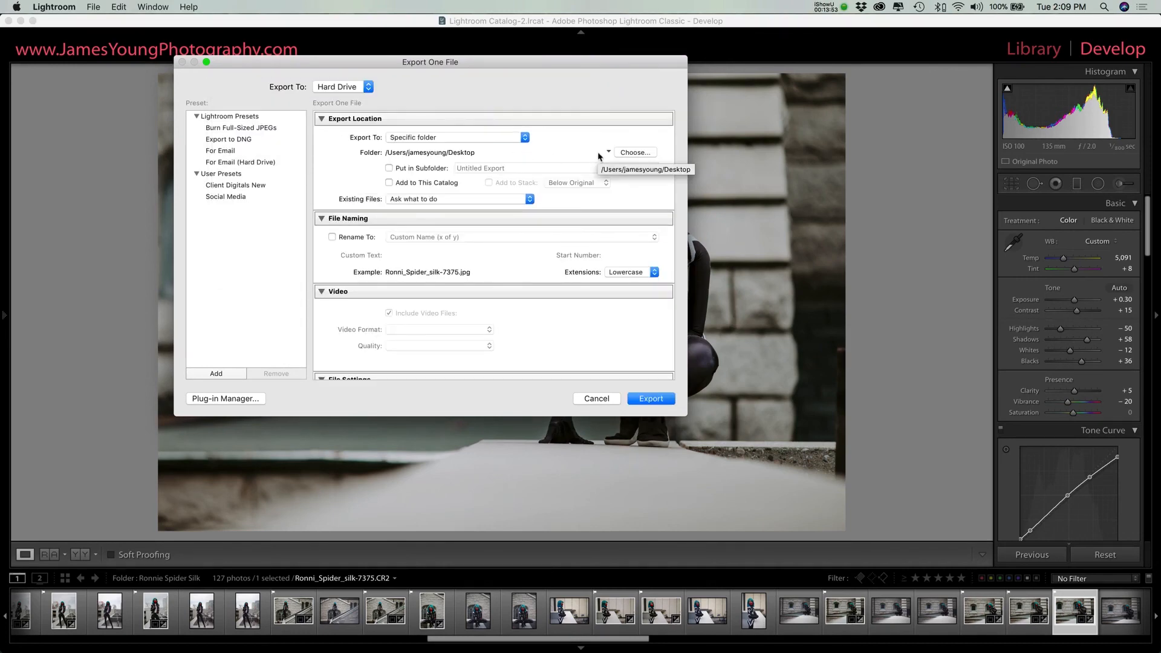
{"action": "scroll", "coordinate": [557, 163], "scroll_direction": "down", "scroll_amount": 10}
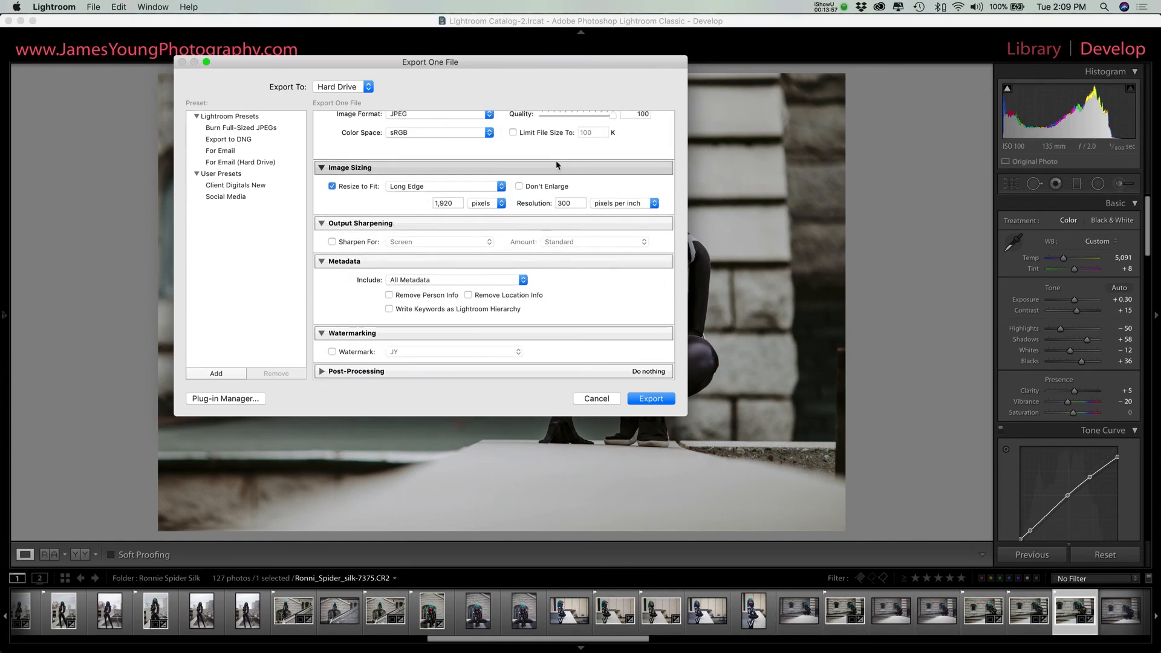
{"action": "left_click", "coordinate": [351, 354]}
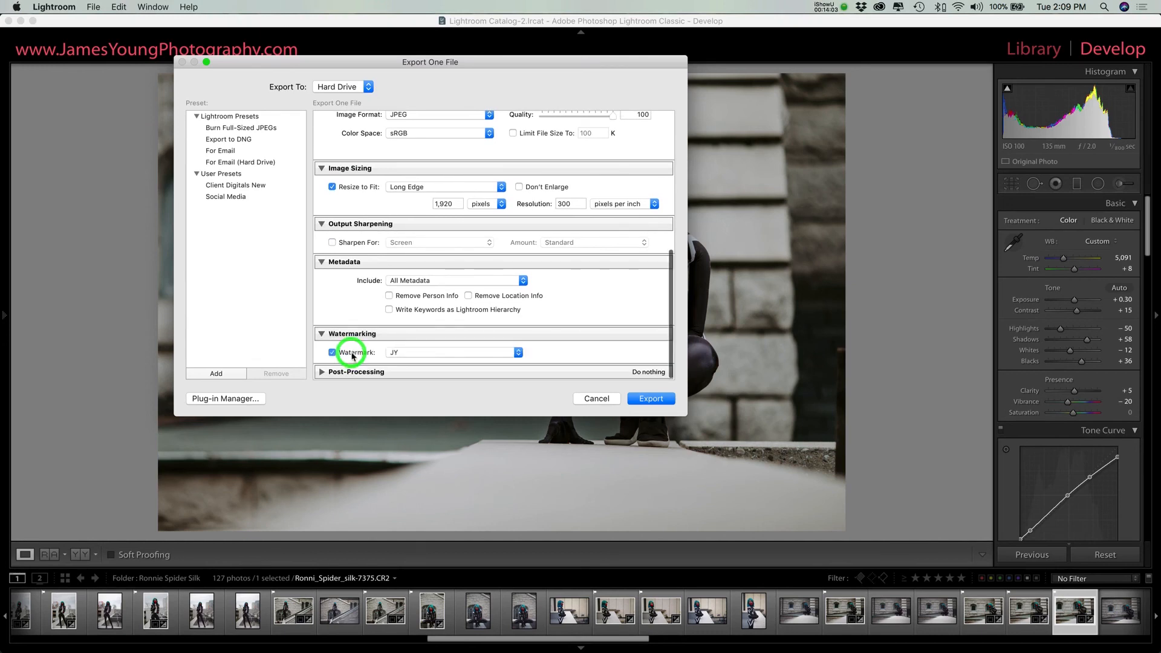
{"action": "left_click", "coordinate": [422, 353]}
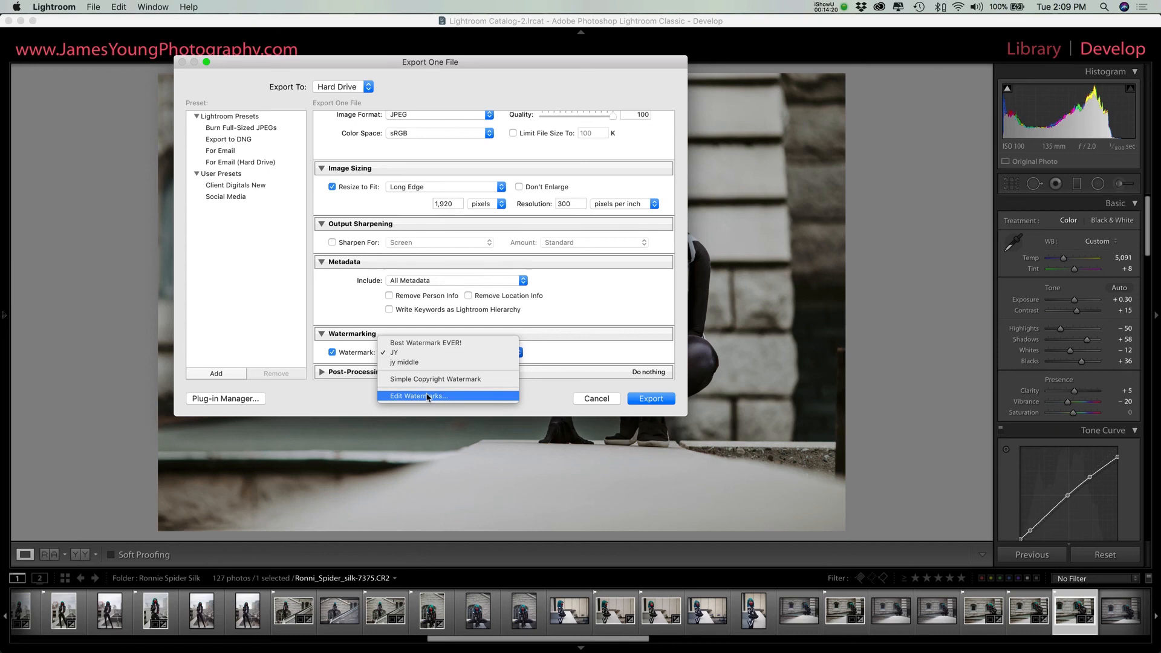
{"action": "left_click", "coordinate": [392, 352]}
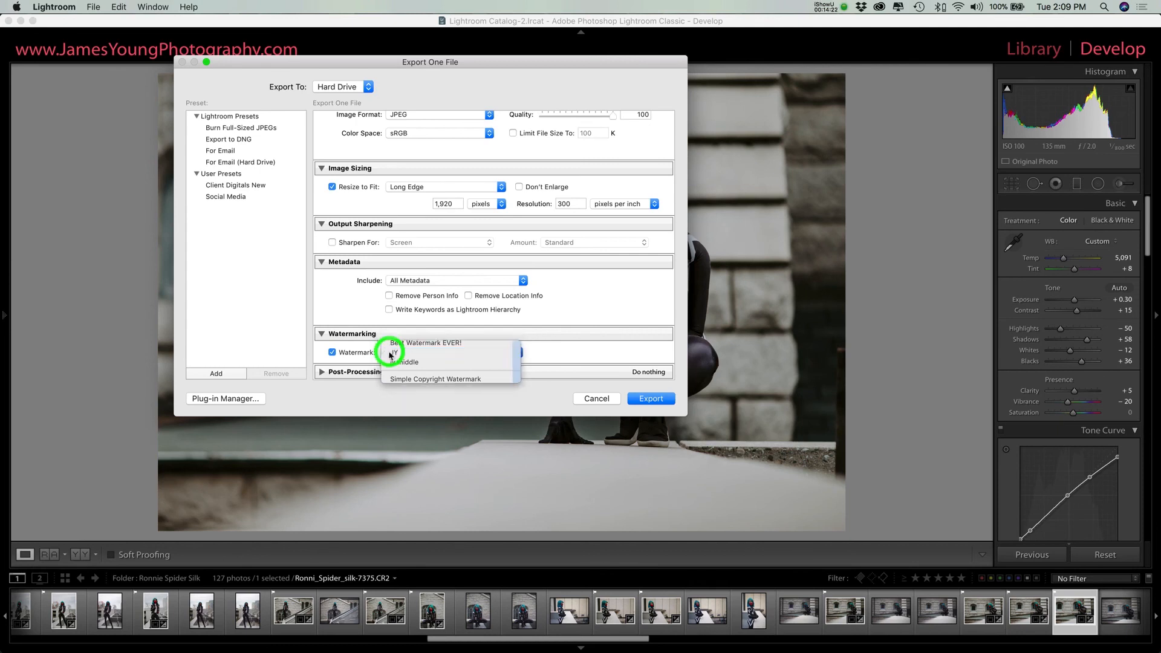
{"action": "left_click", "coordinate": [660, 397]}
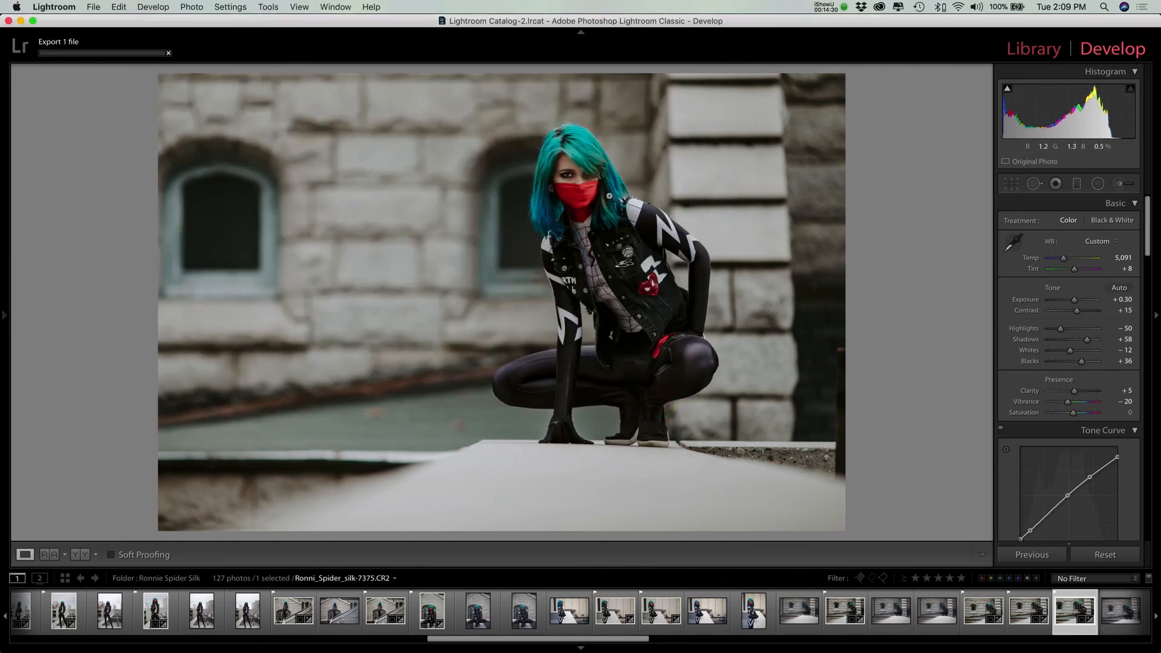
Step: Show the desktop and inspect the watermark on the exported JPEG in a Quick Look preview
{"action": "key", "text": "F11"}
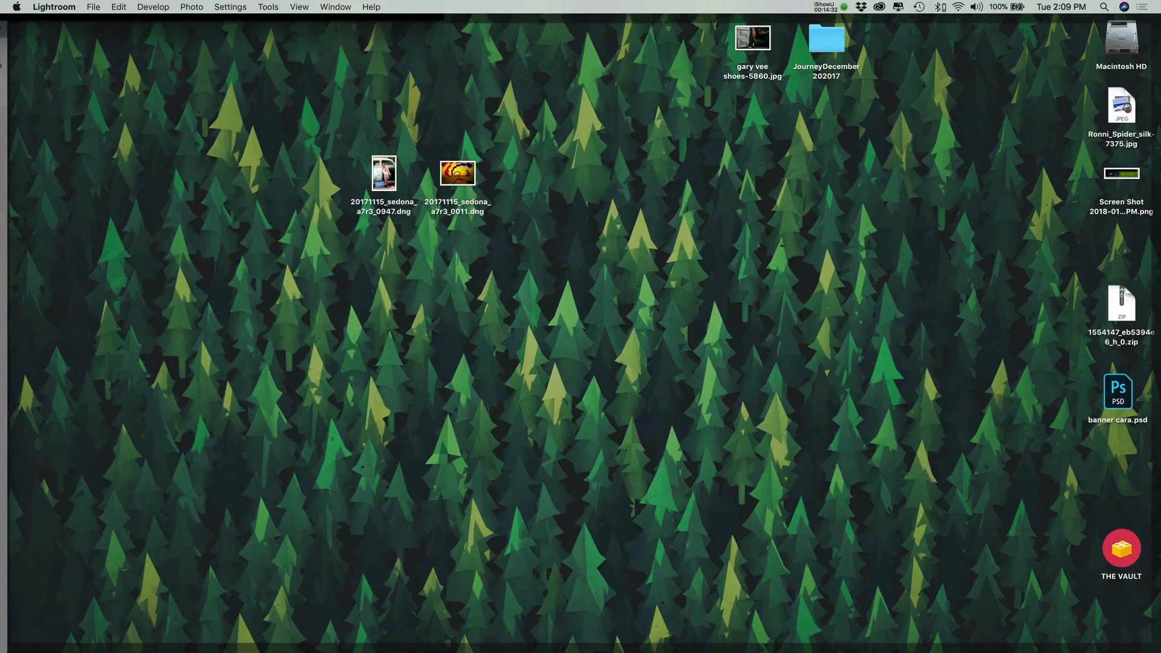
{"action": "left_click", "coordinate": [1121, 105]}
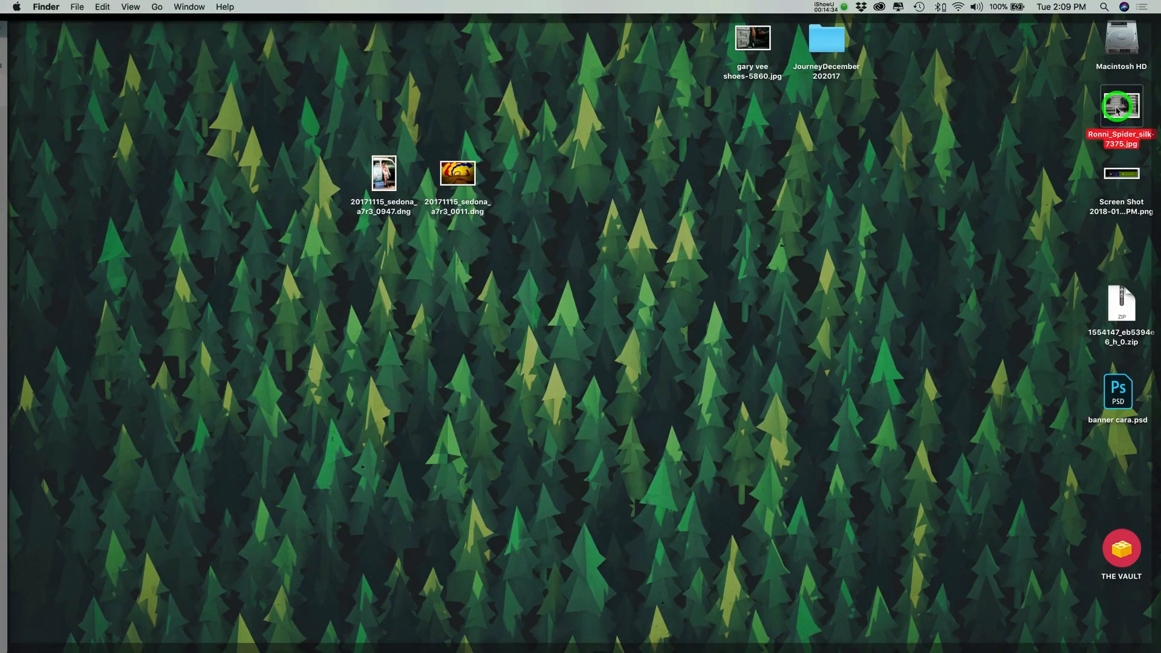
{"action": "key", "text": "space"}
{"action": "left_click_drag", "start_coordinate": [714, 213], "coordinate": [686, 191]}
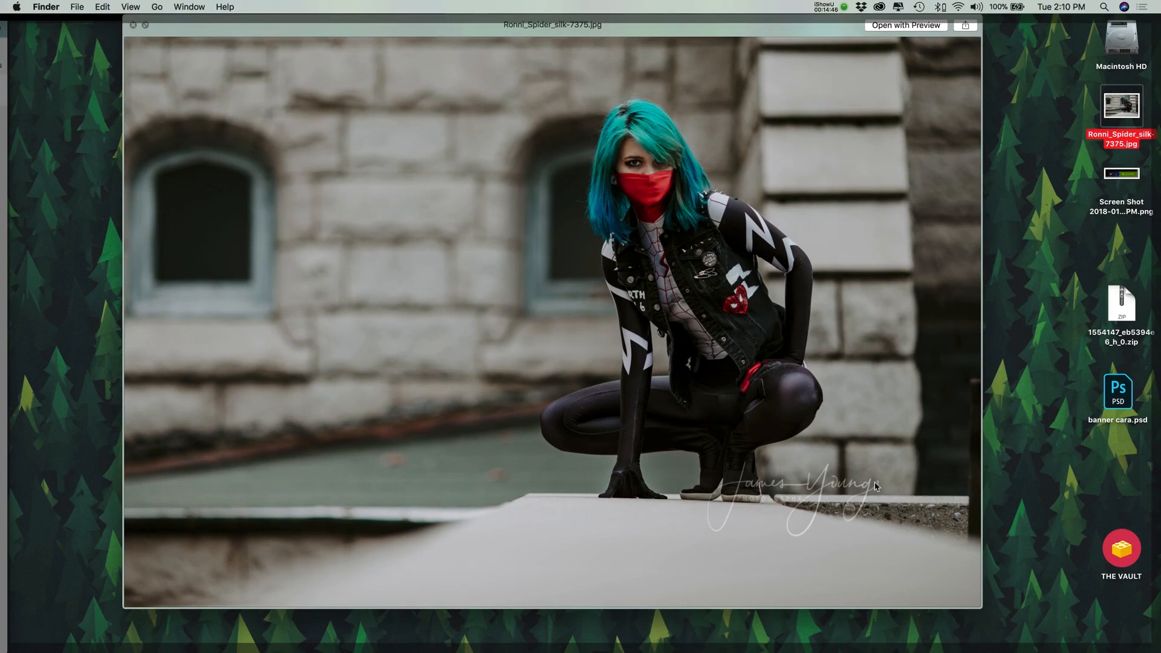
{"action": "left_click_drag", "start_coordinate": [598, 355], "coordinate": [643, 345]}
{"action": "key", "text": "space"}
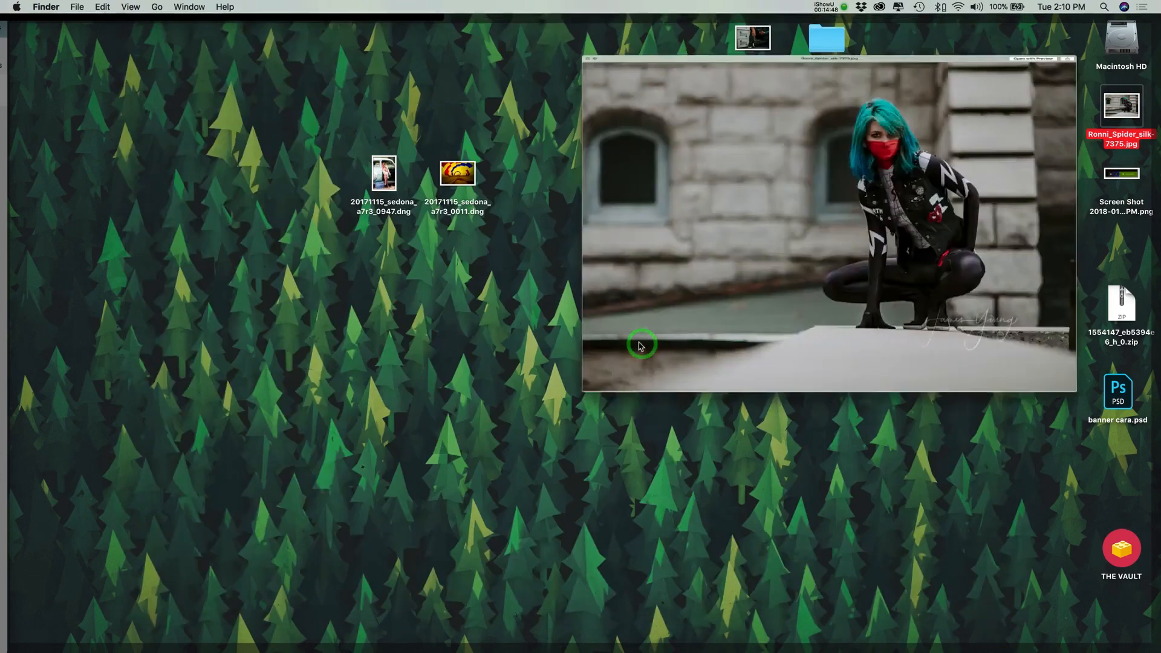